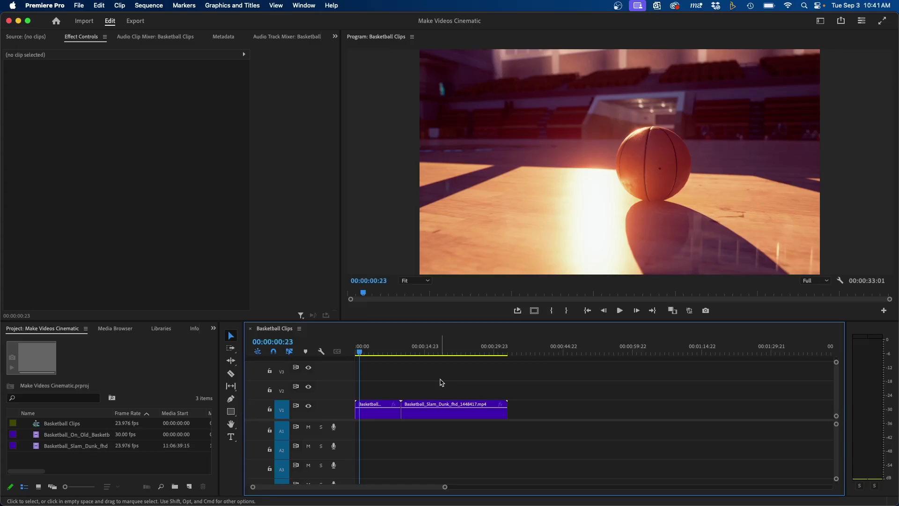
- Select the first basketball clip on V1 and switch to the Color workspace
{"action": "left_click", "coordinate": [376, 415]}
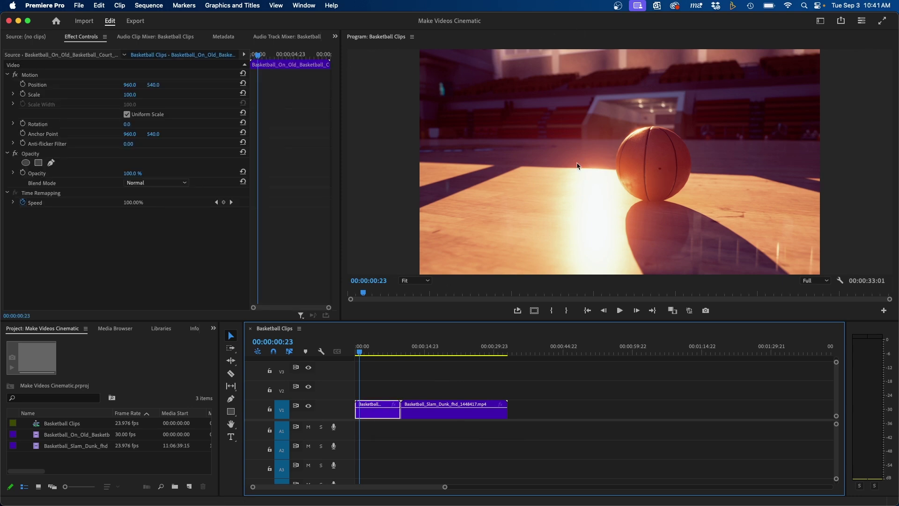
{"action": "left_click", "coordinate": [630, 153]}
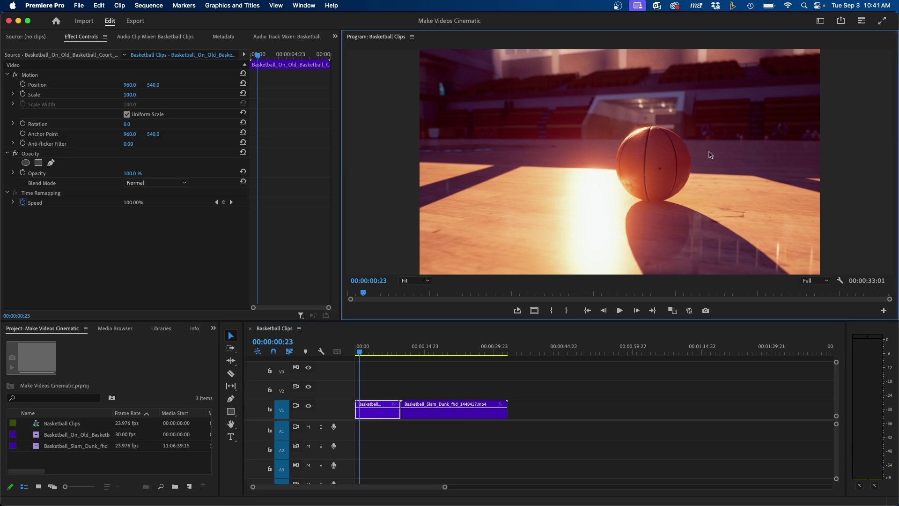
{"action": "left_click", "coordinate": [820, 20]}
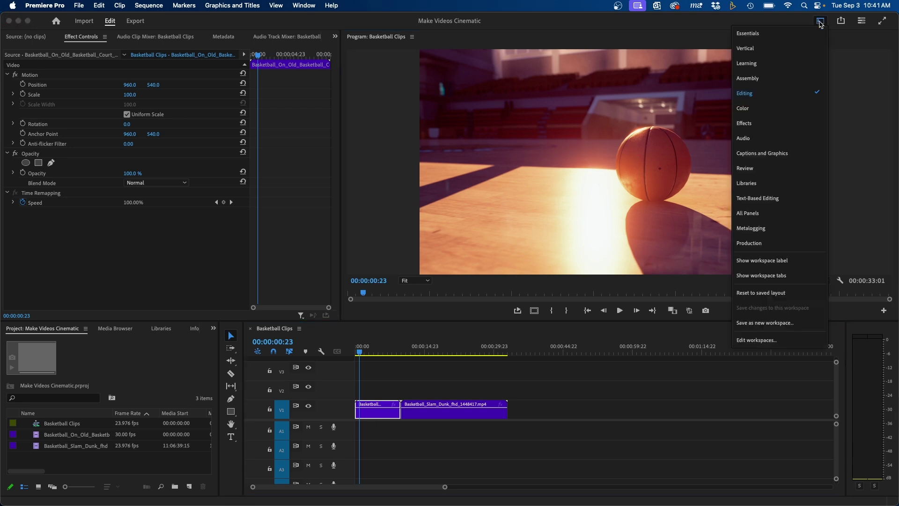
{"action": "left_click", "coordinate": [766, 108]}
- Bring the Vignette section of the Lumetri Color panel into view, expanded
{"action": "left_click", "coordinate": [718, 37]}
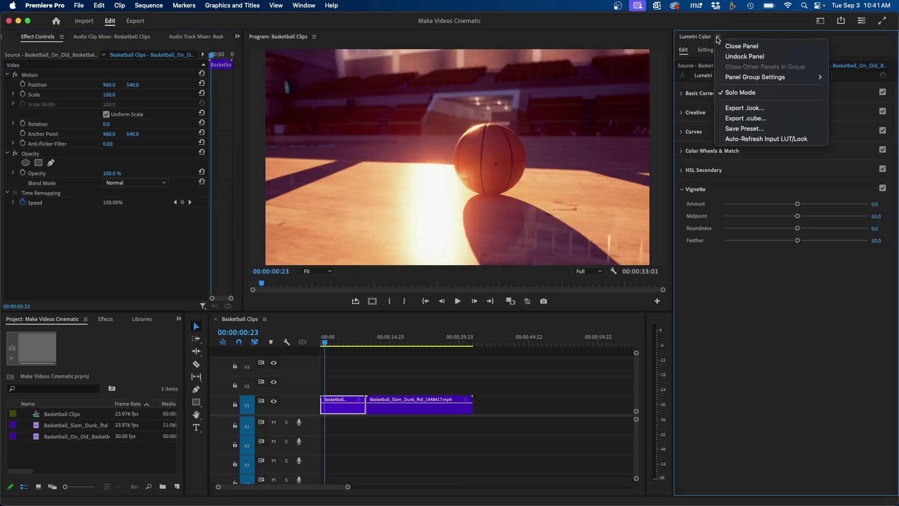
{"action": "key", "text": "Escape"}
{"action": "left_click", "coordinate": [304, 6]}
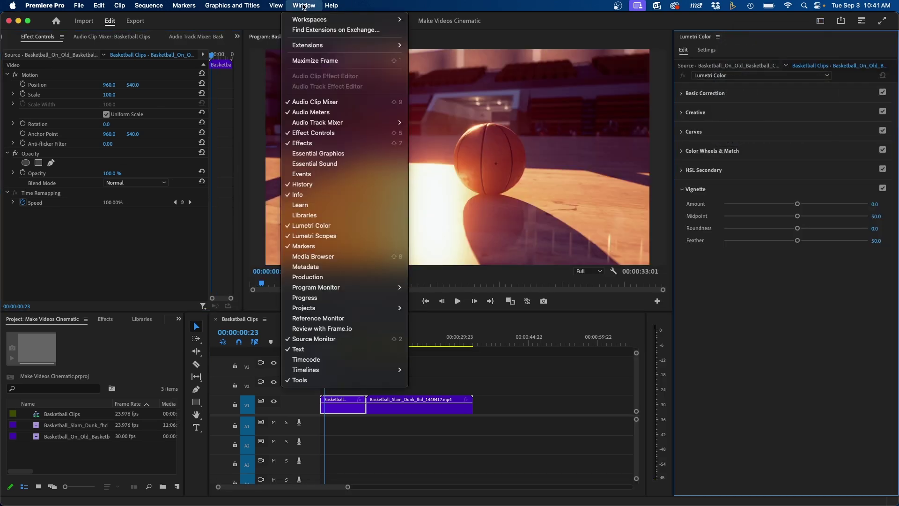
{"action": "left_click", "coordinate": [313, 226]}
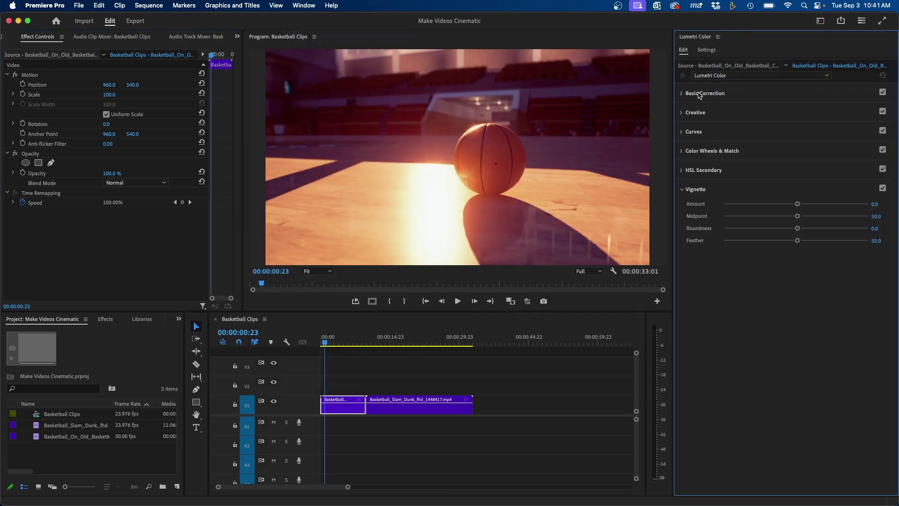
{"action": "left_click", "coordinate": [699, 94]}
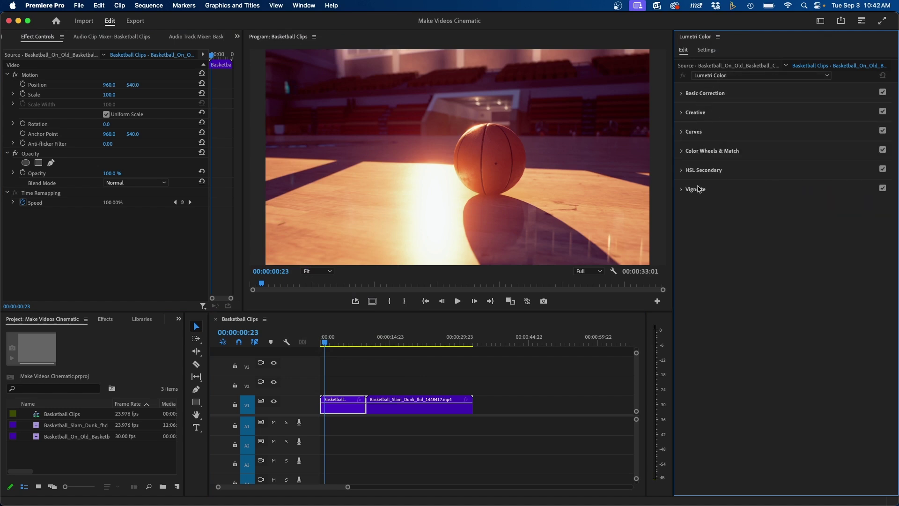
{"action": "left_click", "coordinate": [696, 189]}
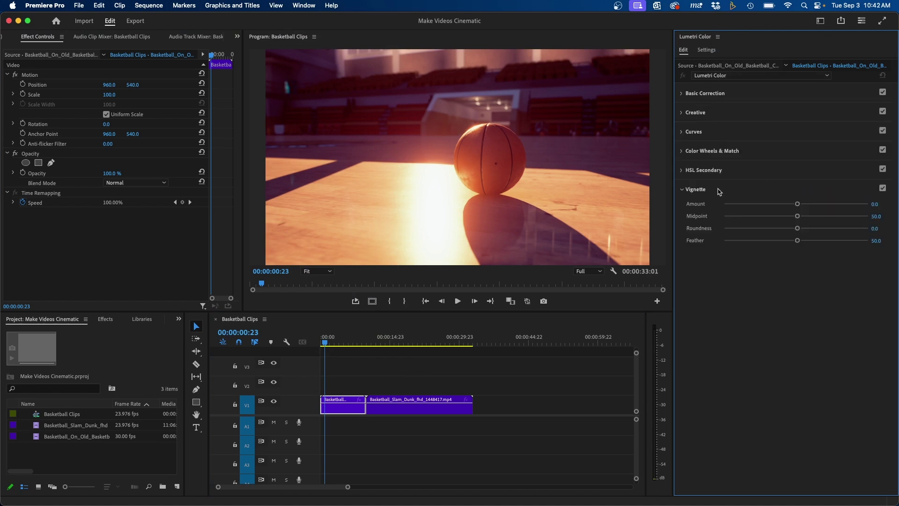
- Set the vignette to amount -2.4, midpoint 33, roundness -19.7 and feather 55.7
{"action": "mouse_move", "coordinate": [798, 205]}
{"action": "left_mouse_down"}
{"action": "mouse_move", "coordinate": [722, 204]}
{"action": "mouse_move", "coordinate": [862, 200]}
{"action": "mouse_move", "coordinate": [733, 199]}
{"action": "mouse_move", "coordinate": [747, 201]}
{"action": "left_mouse_up"}
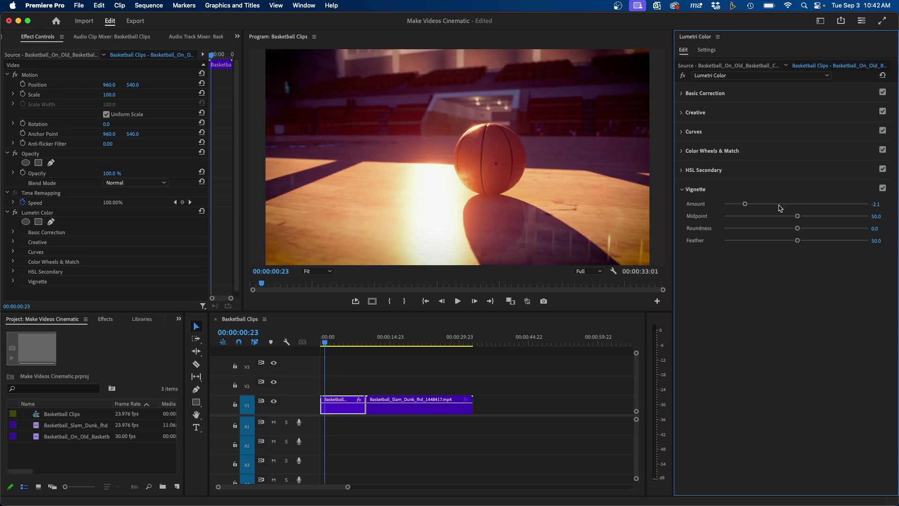
{"action": "mouse_move", "coordinate": [798, 218]}
{"action": "left_mouse_down"}
{"action": "mouse_move", "coordinate": [771, 213]}
{"action": "mouse_move", "coordinate": [788, 242]}
{"action": "mouse_move", "coordinate": [728, 239]}
{"action": "mouse_move", "coordinate": [854, 241]}
{"action": "mouse_move", "coordinate": [804, 241]}
{"action": "left_mouse_up"}
{"action": "left_click_drag", "start_coordinate": [745, 203], "coordinate": [738, 204]}
- Toggle the Lumetri Color effect bypass to compare the clip with and without the grade
{"action": "left_click", "coordinate": [683, 76]}
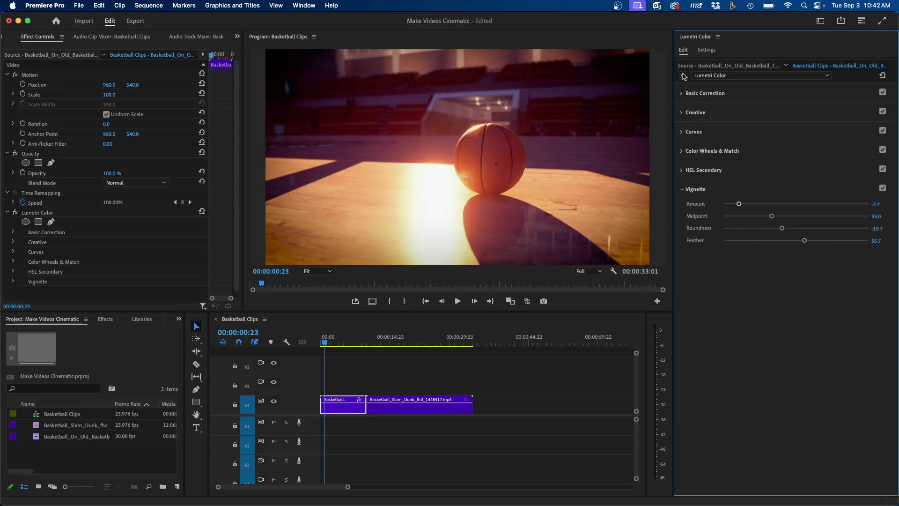
{"action": "left_click", "coordinate": [683, 76]}
{"action": "left_click", "coordinate": [682, 76]}
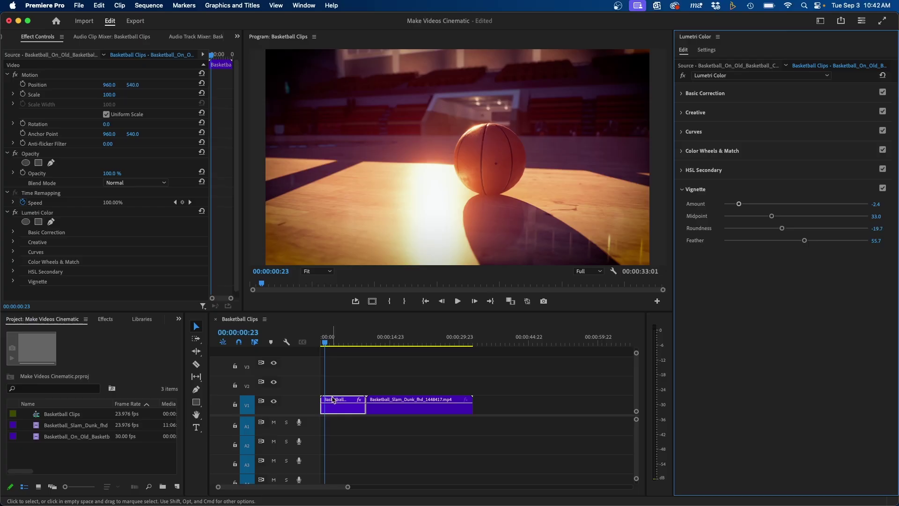
- Create a new Black Video item in the project with its default settings
{"action": "left_click", "coordinate": [346, 375]}
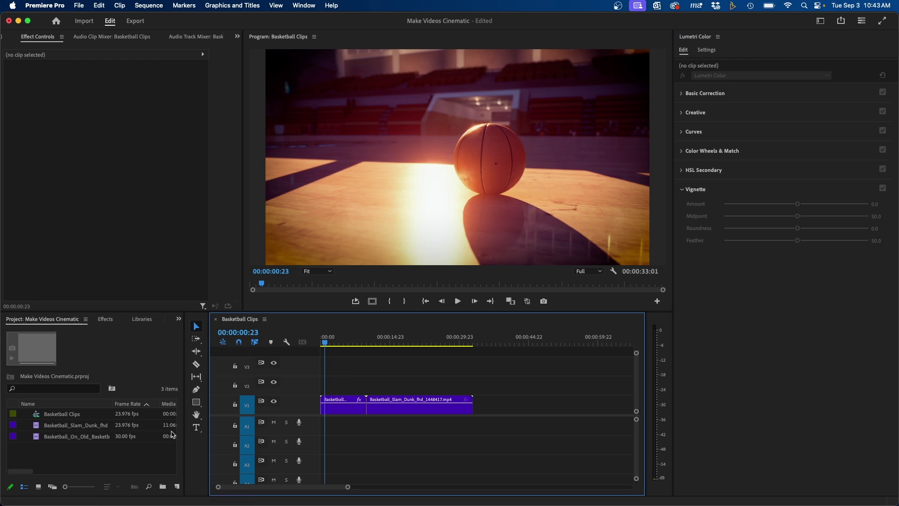
{"action": "left_click", "coordinate": [137, 454]}
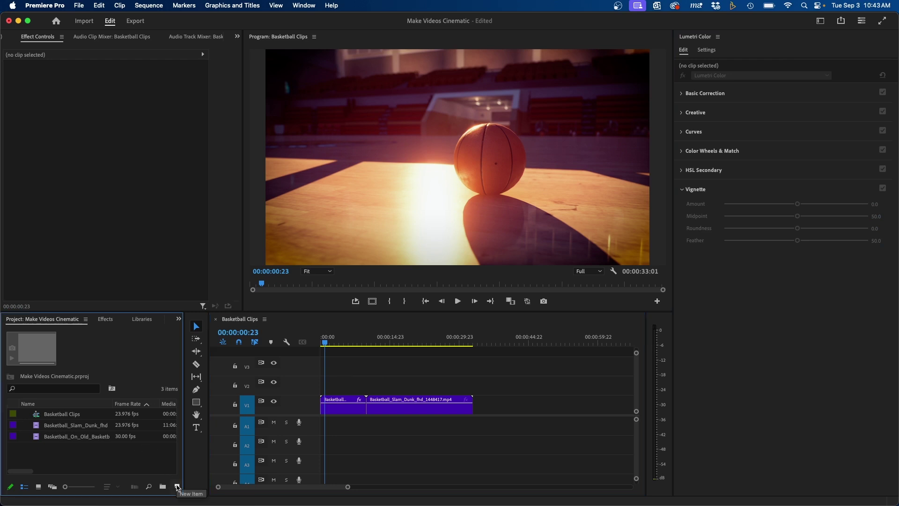
{"action": "left_click", "coordinate": [178, 488]}
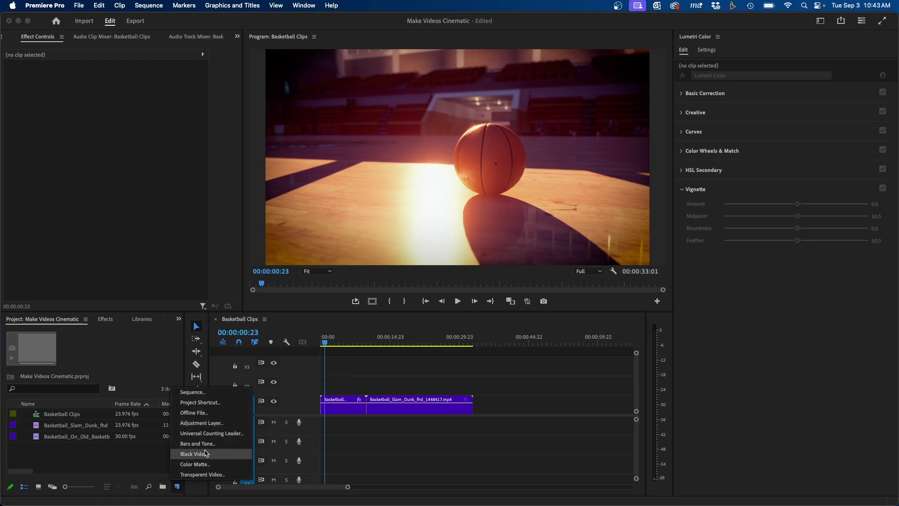
{"action": "left_click", "coordinate": [206, 454]}
{"action": "left_click", "coordinate": [515, 306]}
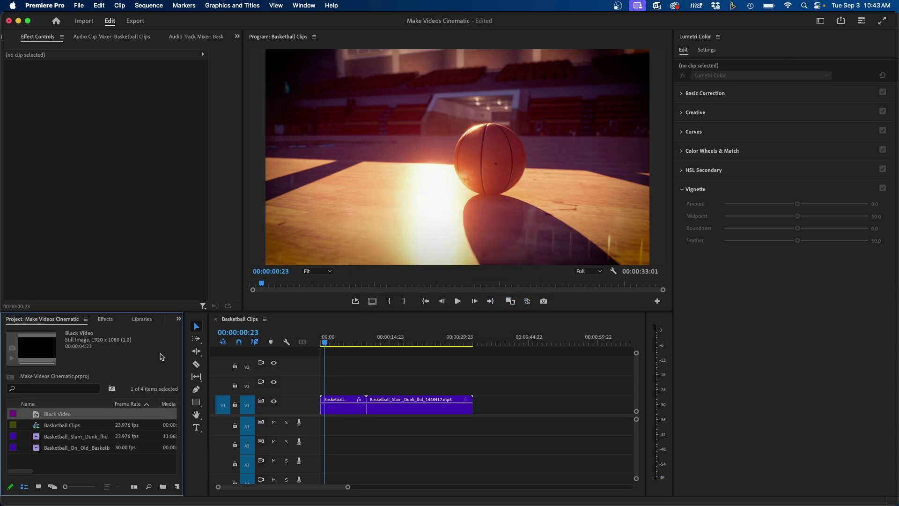
- Place the Black Video on V2 above the first clip, extended to ten seconds
{"action": "left_click_drag", "start_coordinate": [59, 420], "coordinate": [333, 386]}
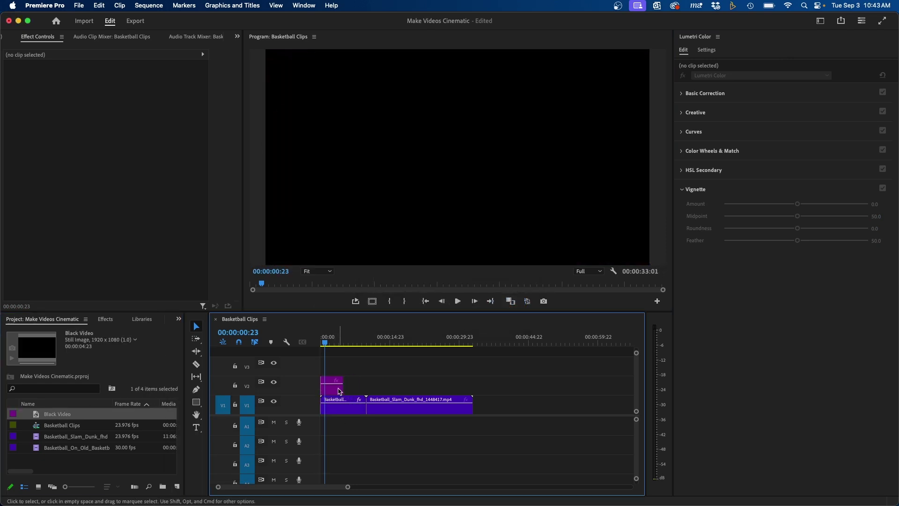
{"action": "left_click", "coordinate": [343, 388]}
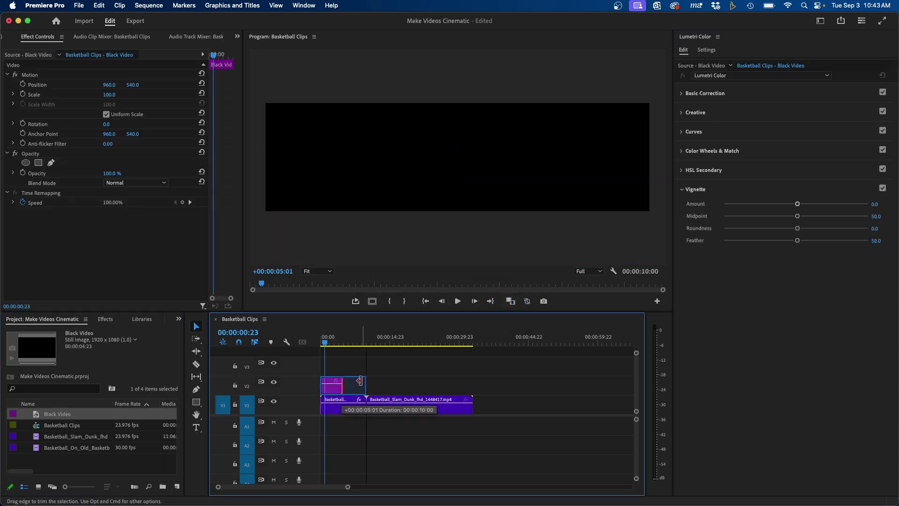
{"action": "left_click_drag", "start_coordinate": [343, 388], "coordinate": [365, 388]}
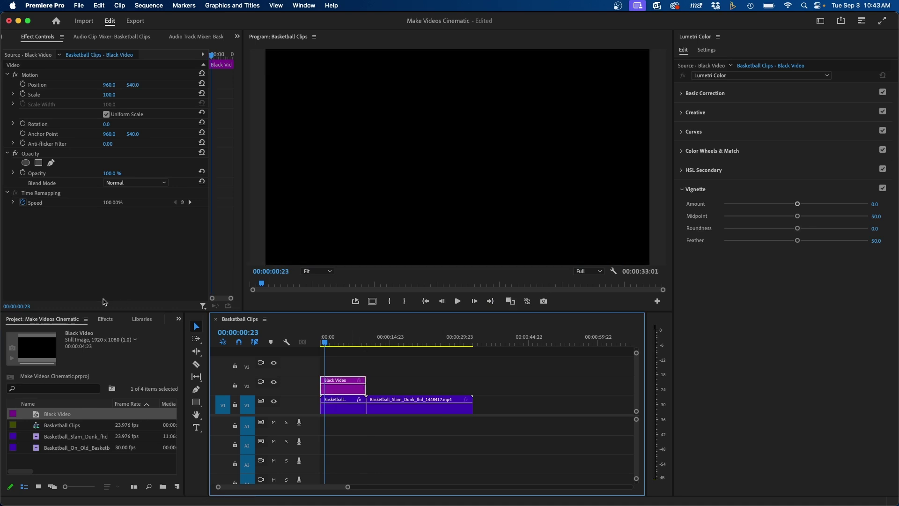
- Apply Crop to the Black Video with Top at 90%, then duplicate it onto V3
{"action": "left_click", "coordinate": [105, 320]}
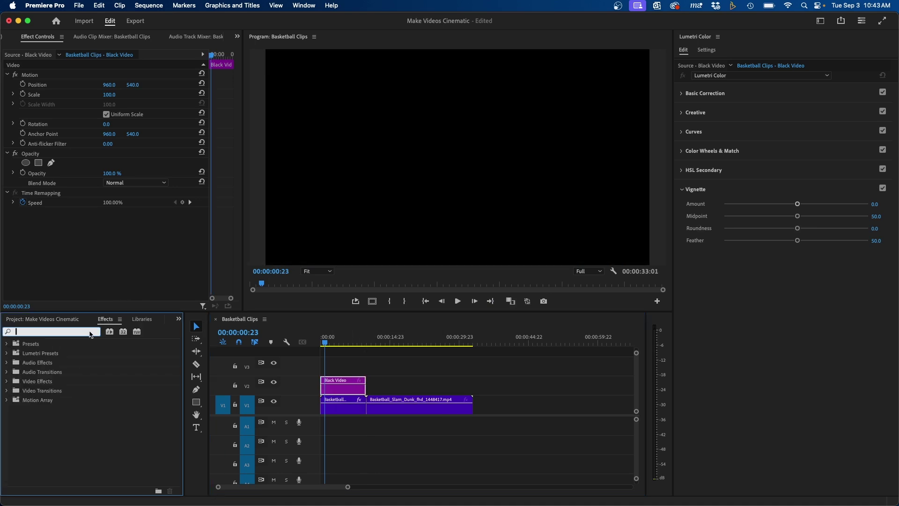
{"action": "type", "text": "crop"}
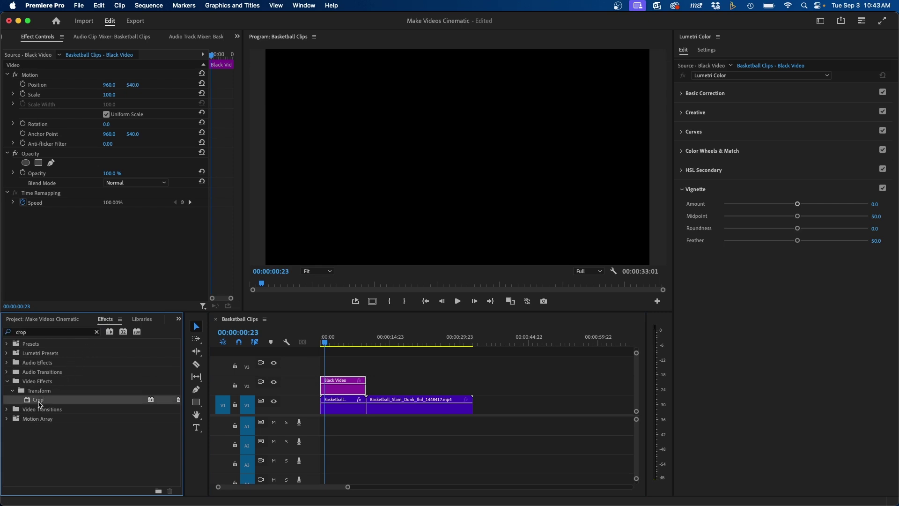
{"action": "left_click_drag", "start_coordinate": [40, 403], "coordinate": [344, 383]}
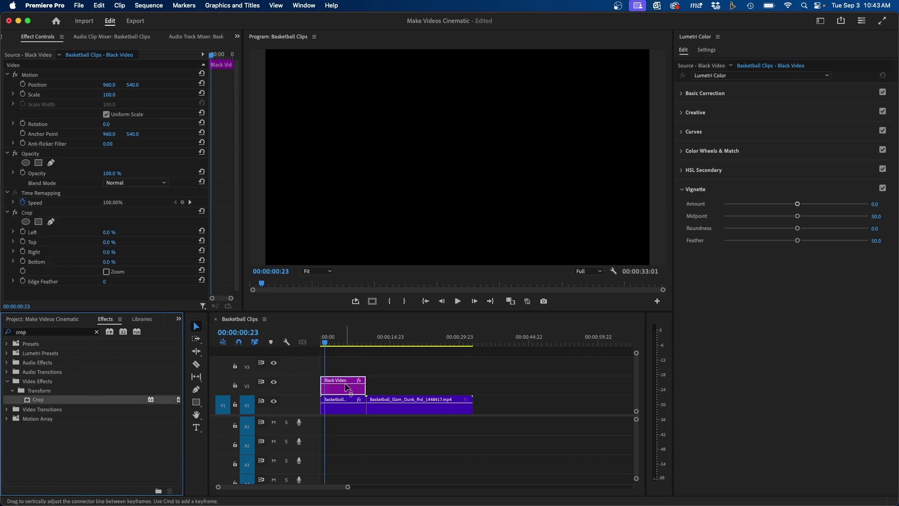
{"action": "left_click", "coordinate": [39, 43]}
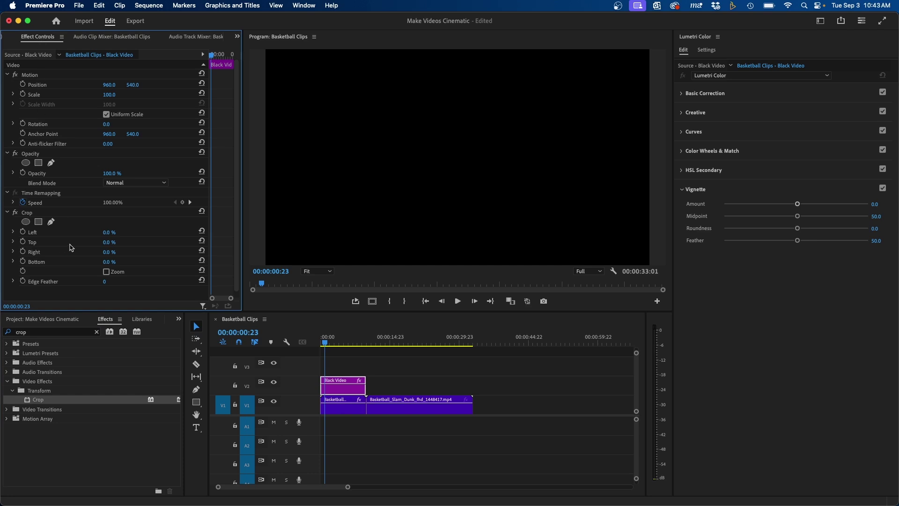
{"action": "left_click", "coordinate": [109, 242]}
{"action": "type", "text": "90"}
{"action": "key", "text": "Return"}
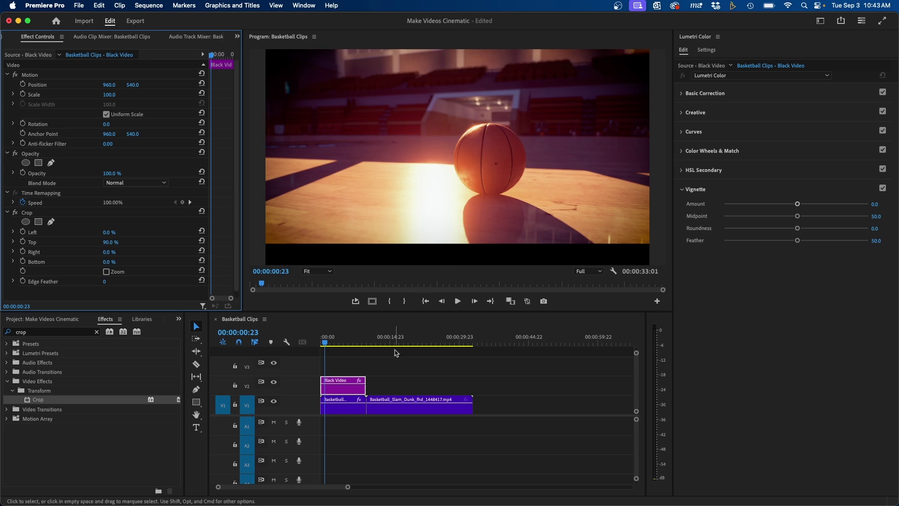
{"action": "left_click", "coordinate": [338, 392]}
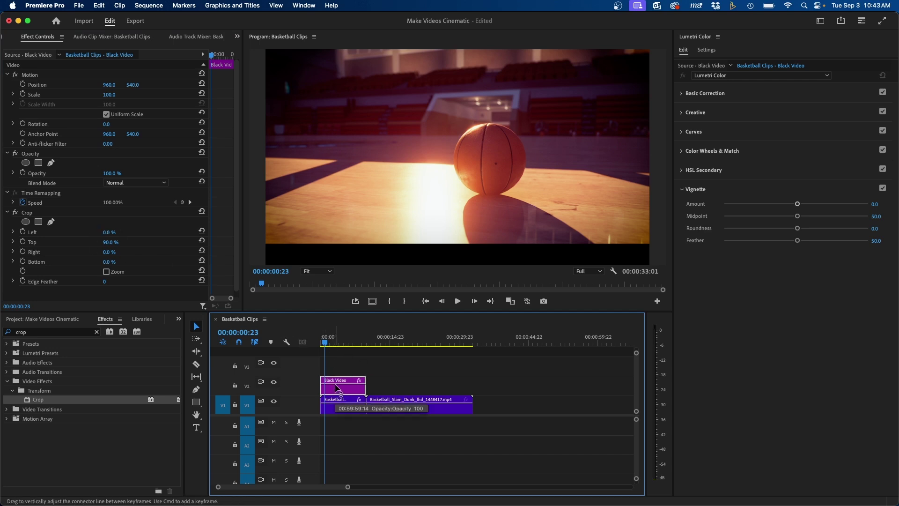
{"action": "left_click_drag", "start_coordinate": [335, 384], "coordinate": [334, 370]}
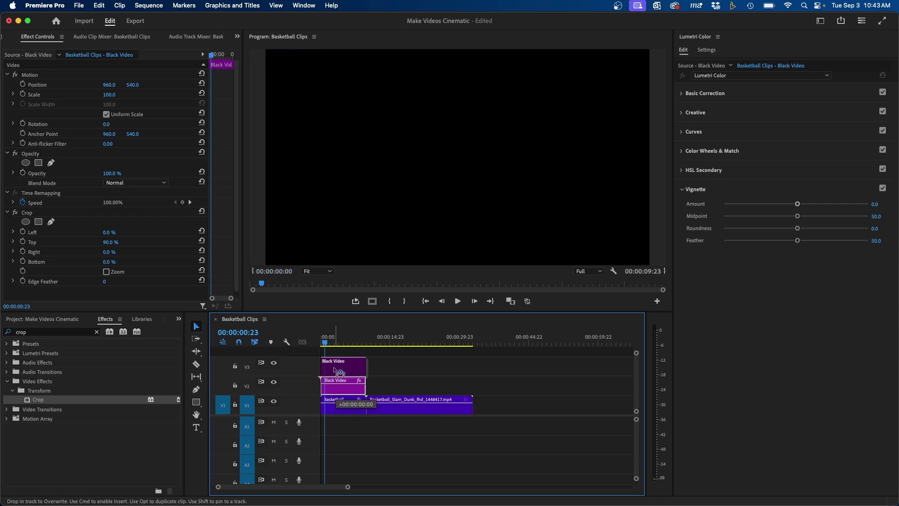
{"action": "mouse_move", "coordinate": [338, 363]}
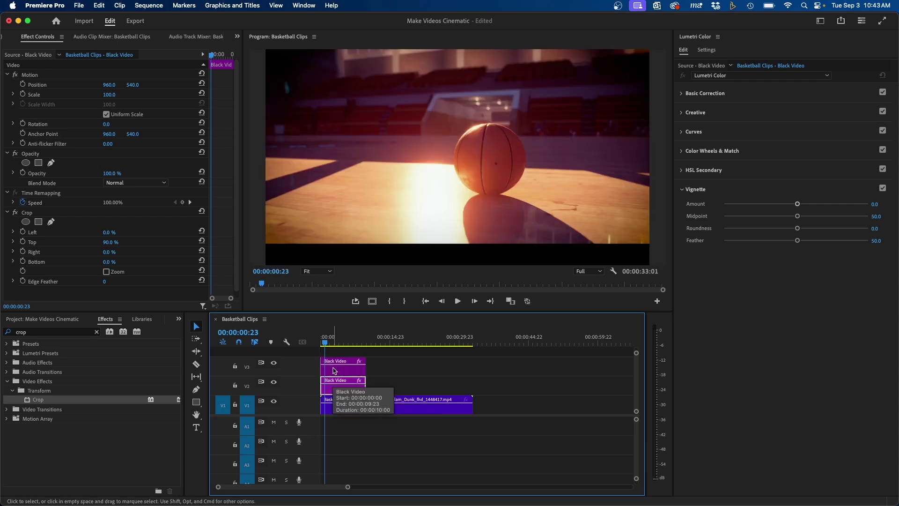
- Reset the V3 copy's Crop, set its Bottom to 90%, then select both bar clips
{"action": "left_click", "coordinate": [334, 370]}
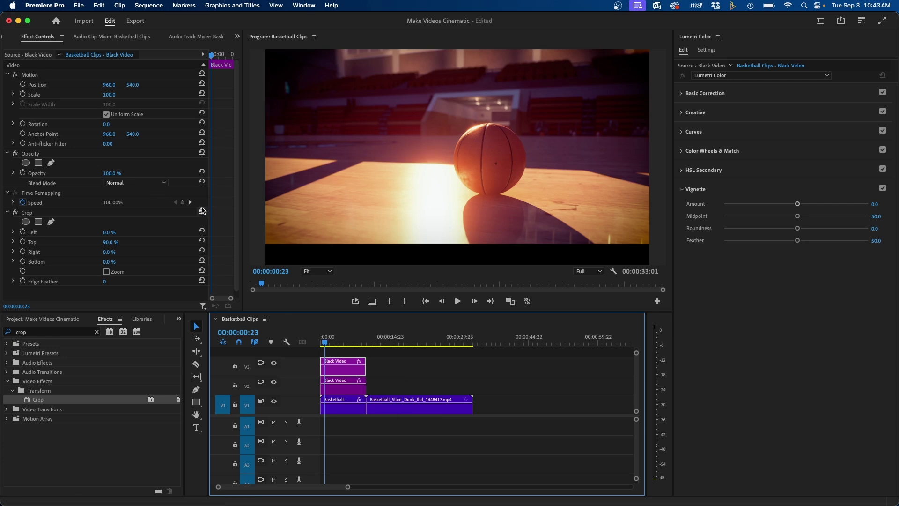
{"action": "left_click", "coordinate": [202, 213]}
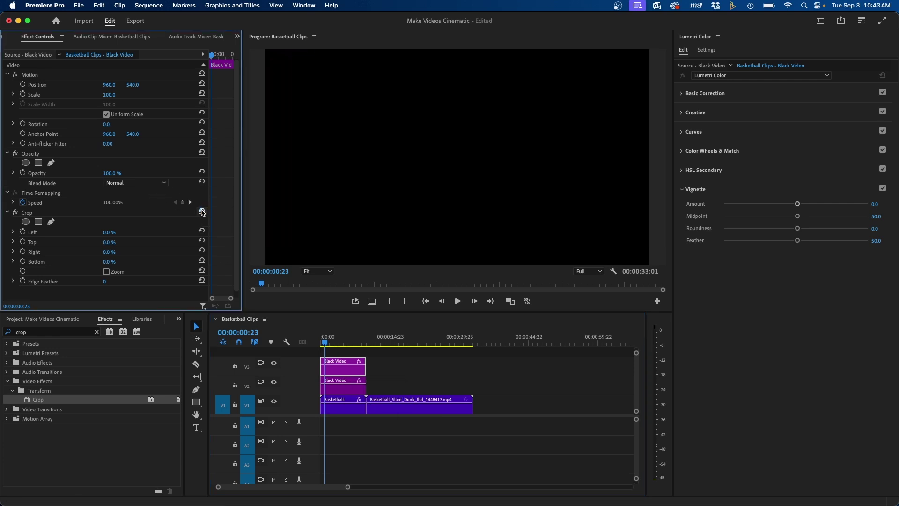
{"action": "left_click", "coordinate": [107, 261]}
{"action": "type", "text": "90"}
{"action": "key", "text": "Return"}
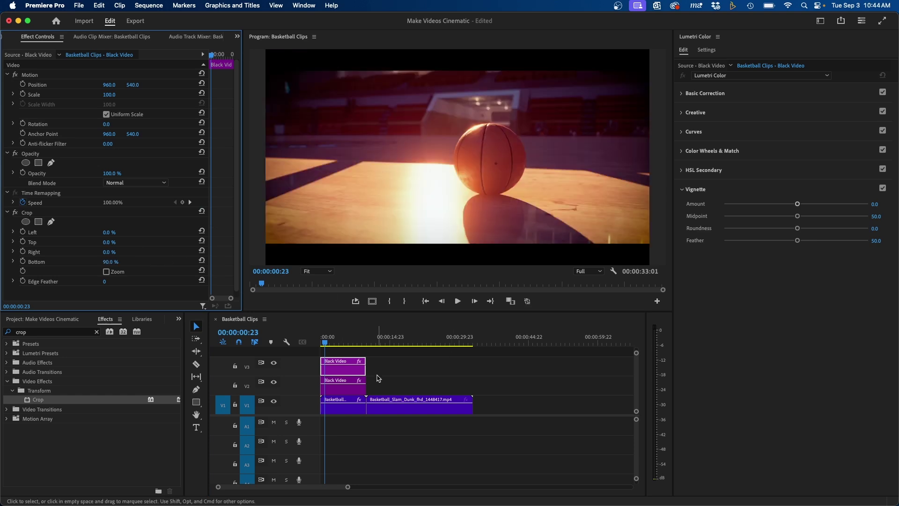
{"action": "left_click", "coordinate": [336, 383]}
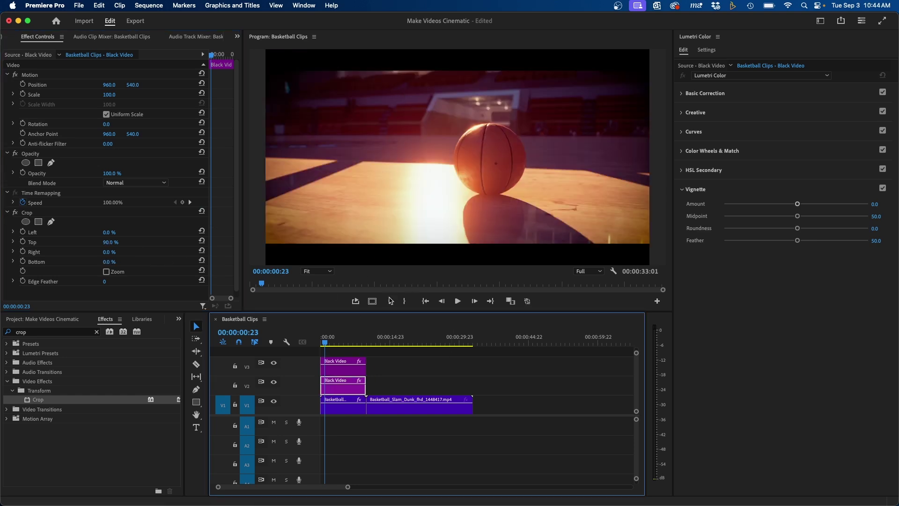
{"action": "left_click_drag", "start_coordinate": [386, 362], "coordinate": [342, 390]}
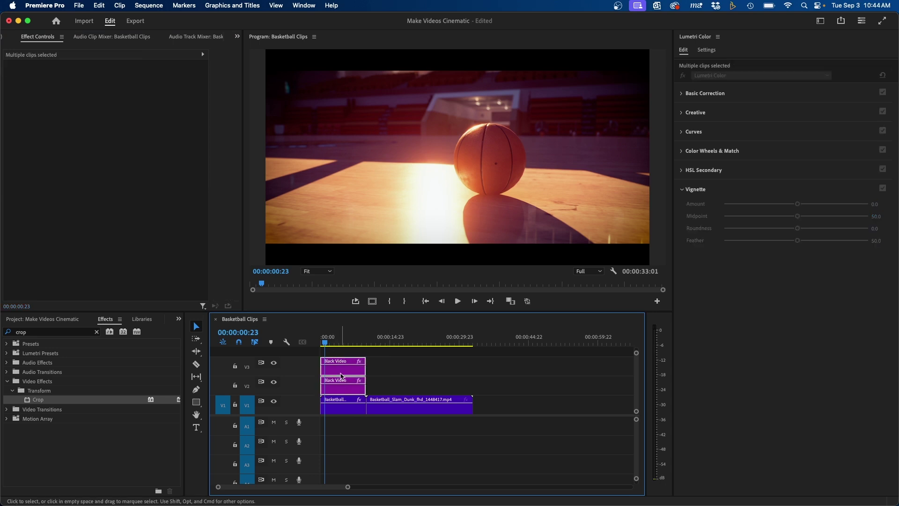
- Nest the two selected Black Video clips into a sequence named Letterbox
{"action": "right_click", "coordinate": [342, 371]}
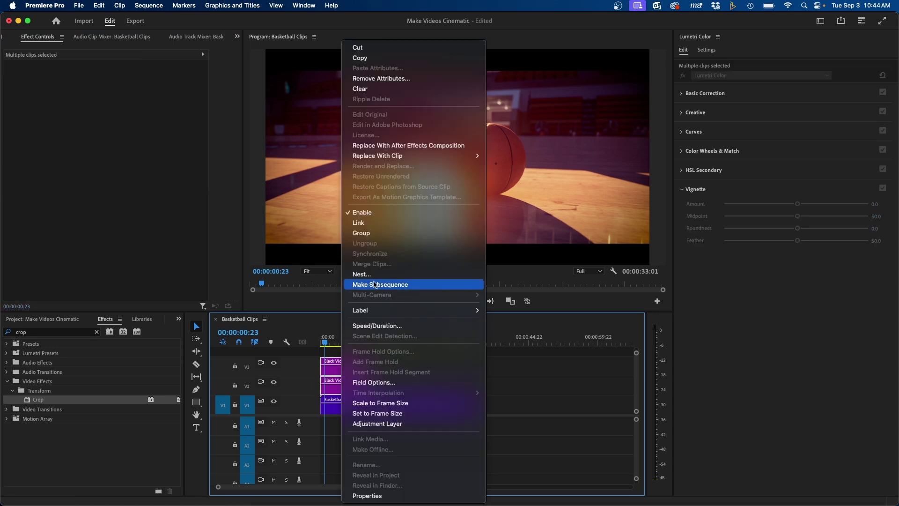
{"action": "left_click", "coordinate": [372, 278]}
{"action": "type", "text": "Le"}
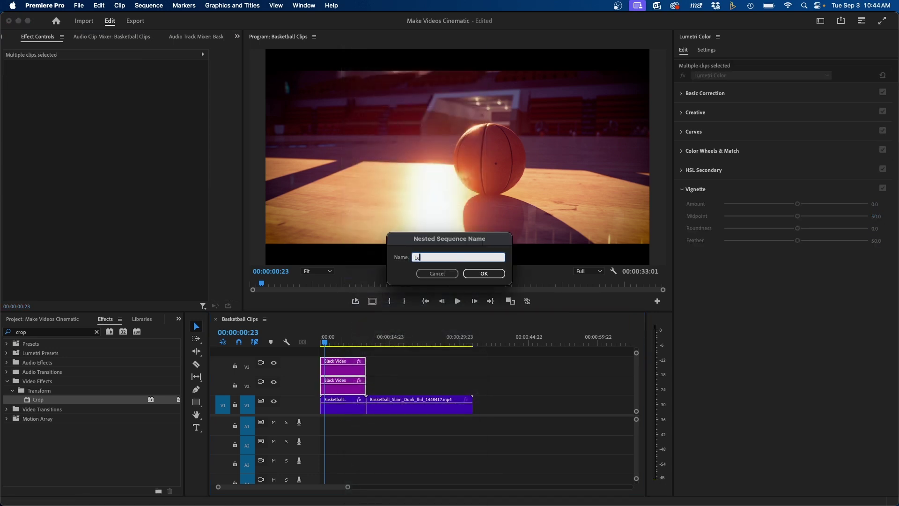
{"action": "type", "text": "tterbox"}
{"action": "key", "text": "Return"}
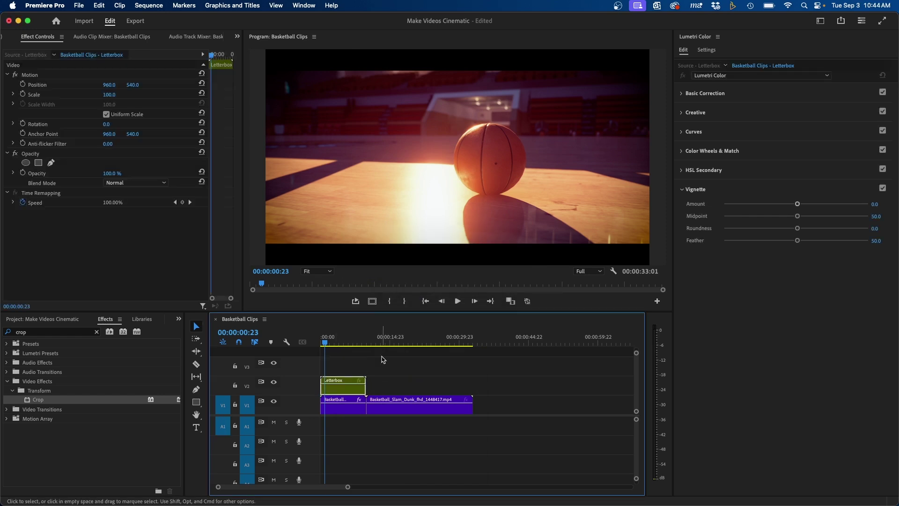
- Disable the Letterbox clip with Shift+E and deselect it
{"action": "key", "text": "shift+super+e"}
{"action": "key", "text": "shift+super+e"}
{"action": "left_click", "coordinate": [381, 364]}
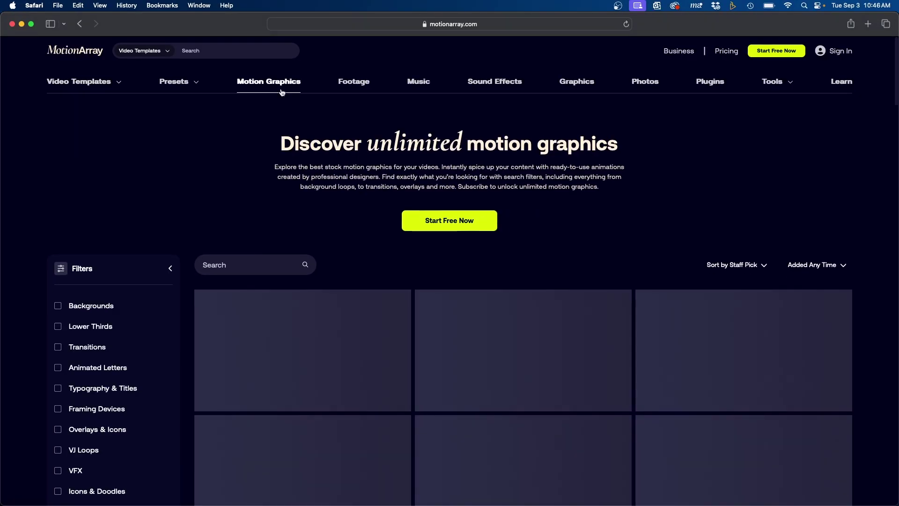
- Go to Motion Array's Music section and clear the highlighted text on the page
{"action": "left_click", "coordinate": [419, 81]}
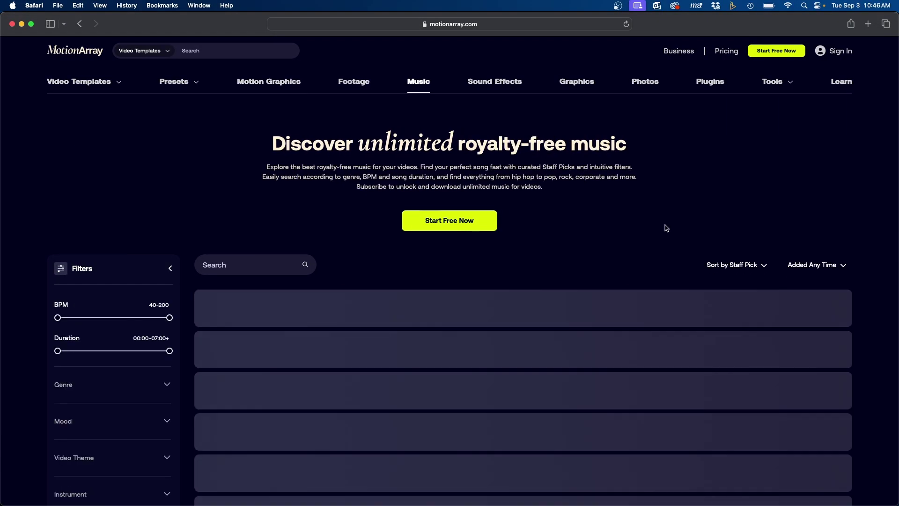
{"action": "scroll", "coordinate": [665, 226], "scroll_direction": "down", "scroll_amount": 3}
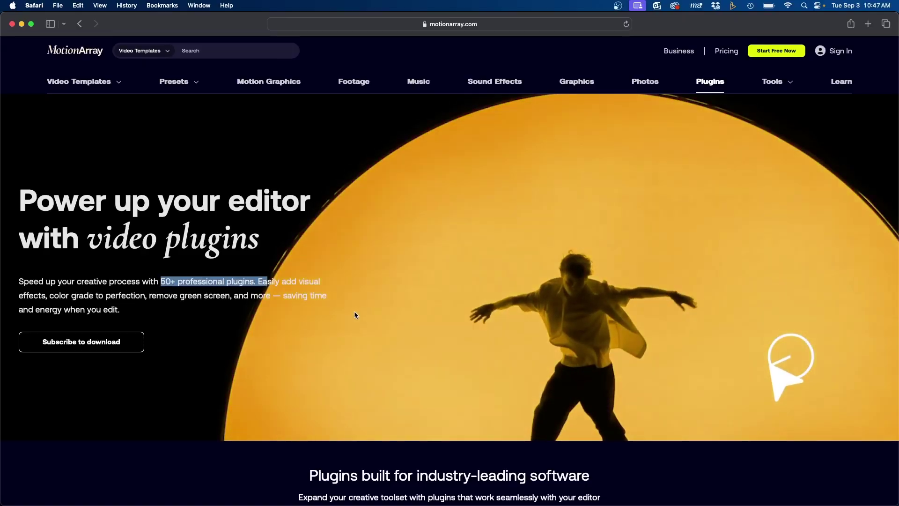
{"action": "left_click", "coordinate": [355, 311]}
{"action": "scroll", "coordinate": [496, 306], "scroll_direction": "down", "scroll_amount": 6}
{"action": "scroll", "coordinate": [497, 306], "scroll_direction": "down", "scroll_amount": 3}
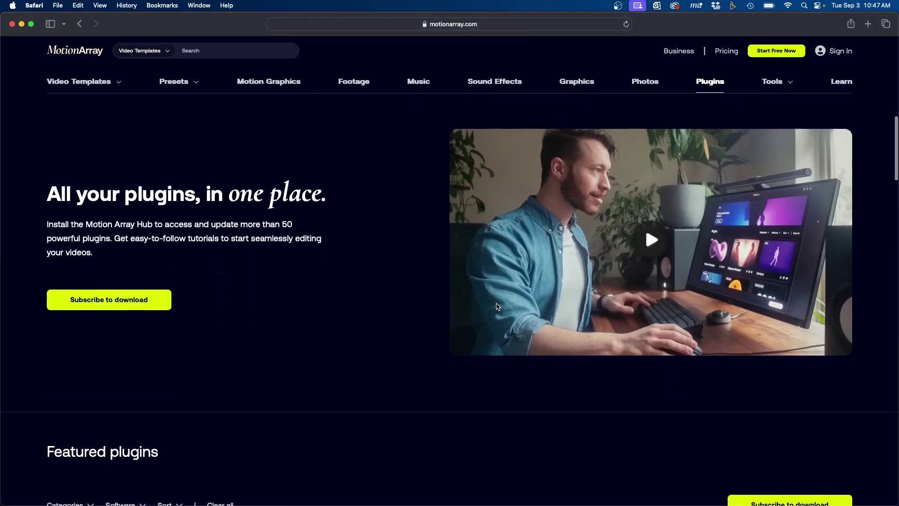
{"action": "scroll", "coordinate": [496, 307], "scroll_direction": "down", "scroll_amount": 1}
{"action": "scroll", "coordinate": [496, 306], "scroll_direction": "down", "scroll_amount": 5}
{"action": "scroll", "coordinate": [497, 306], "scroll_direction": "up", "scroll_amount": 1}
{"action": "scroll", "coordinate": [496, 307], "scroll_direction": "up", "scroll_amount": 1}
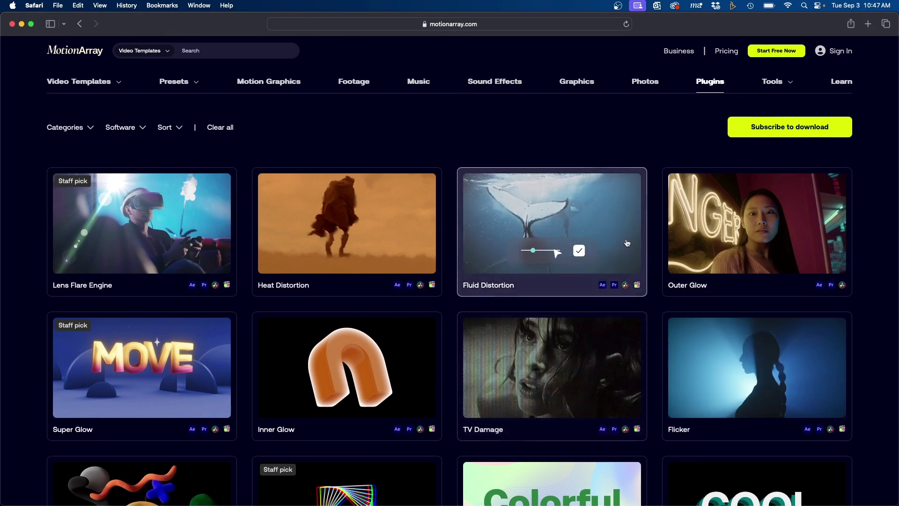
{"action": "scroll", "coordinate": [548, 422], "scroll_direction": "down", "scroll_amount": 7}
{"action": "scroll", "coordinate": [539, 179], "scroll_direction": "down", "scroll_amount": 2}
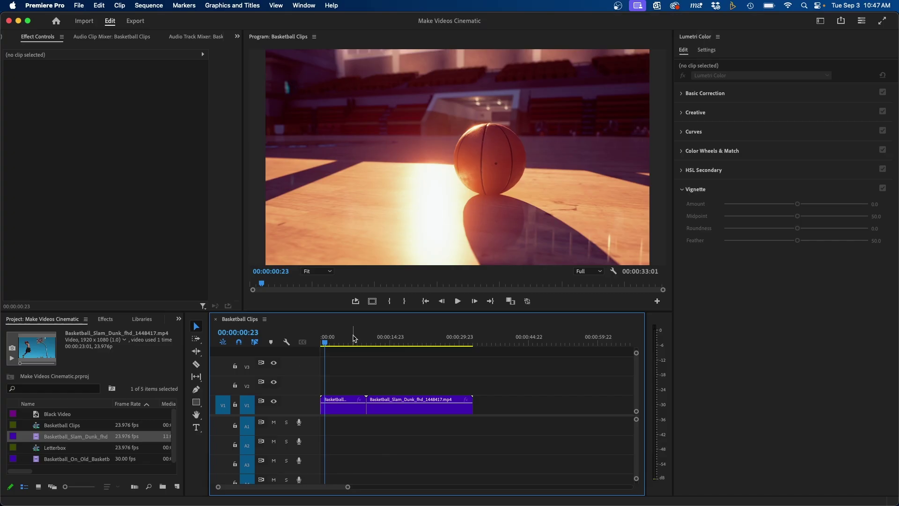
{"action": "left_click", "coordinate": [343, 412]}
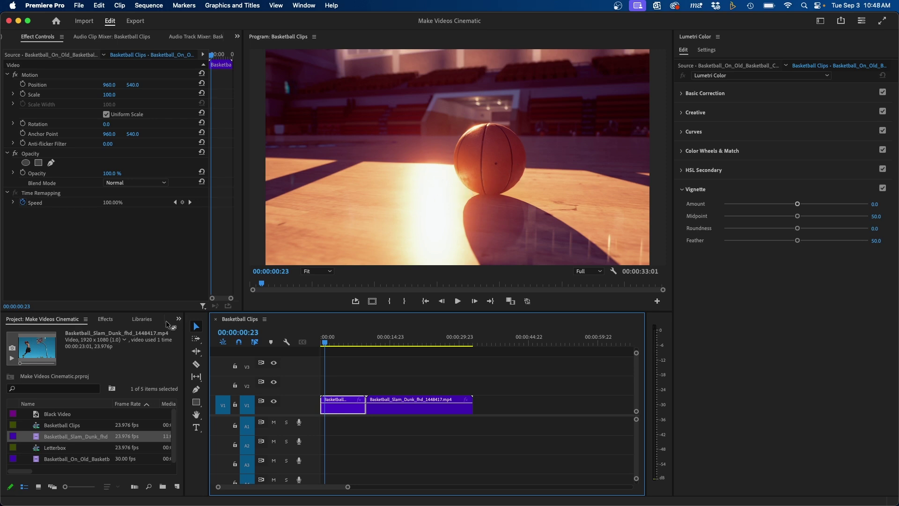
- Drag Cine Style from Video Effects > MA - Color Grading onto the first V1 clip
{"action": "left_click", "coordinate": [102, 321]}
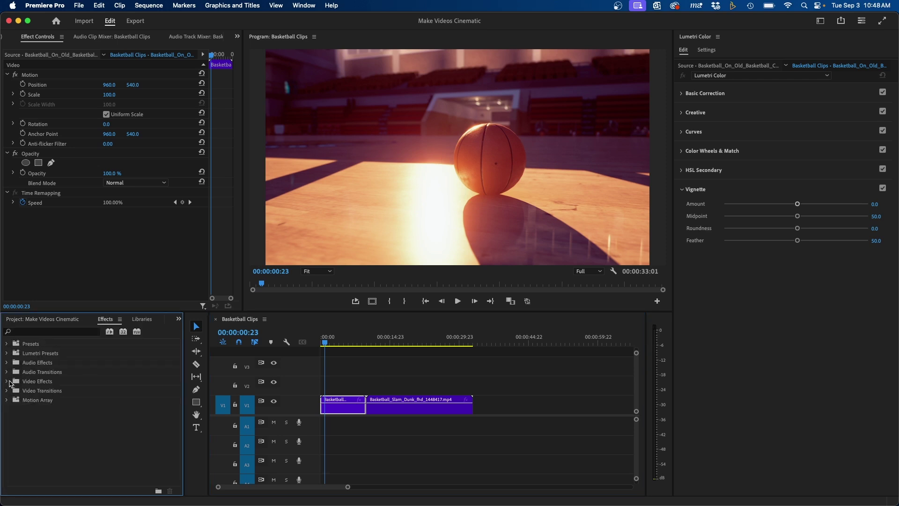
{"action": "left_click", "coordinate": [8, 381]}
{"action": "scroll", "coordinate": [16, 371], "scroll_direction": "down", "scroll_amount": 10}
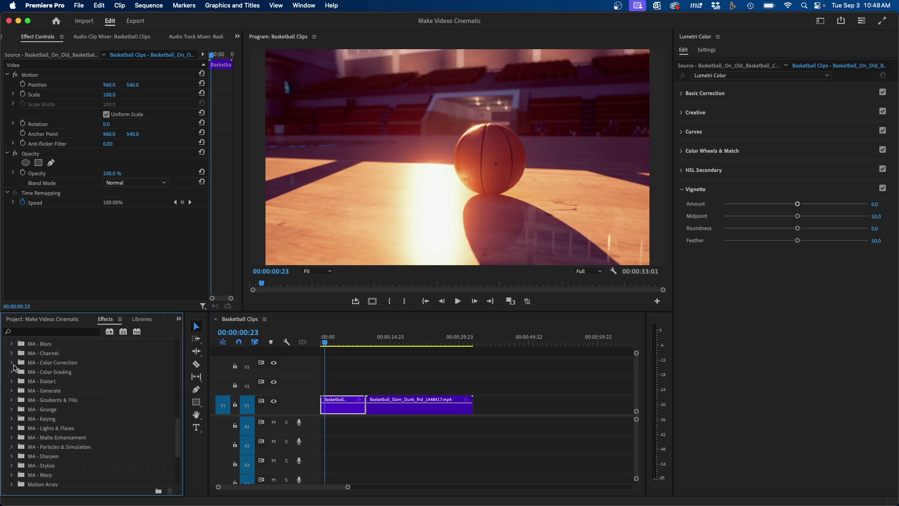
{"action": "left_click", "coordinate": [12, 371]}
{"action": "mouse_move", "coordinate": [43, 380]}
{"action": "left_mouse_down"}
{"action": "mouse_move", "coordinate": [339, 431]}
{"action": "mouse_move", "coordinate": [344, 407]}
{"action": "left_mouse_up"}
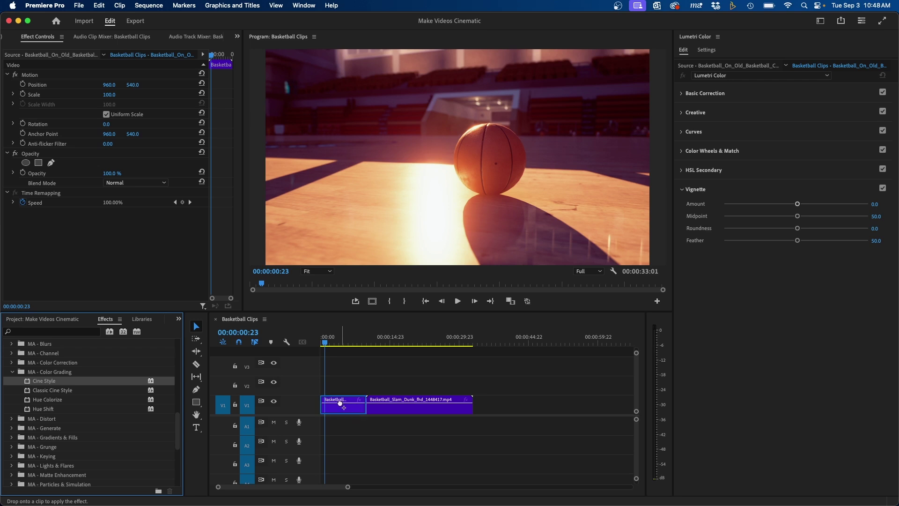
{"action": "left_click_drag", "start_coordinate": [341, 404], "coordinate": [342, 405]}
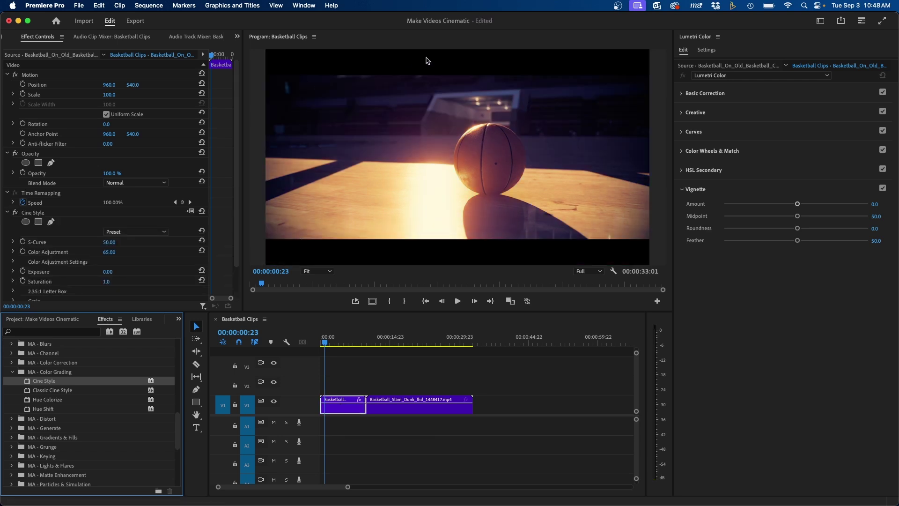
{"action": "scroll", "coordinate": [95, 196], "scroll_direction": "down", "scroll_amount": 3}
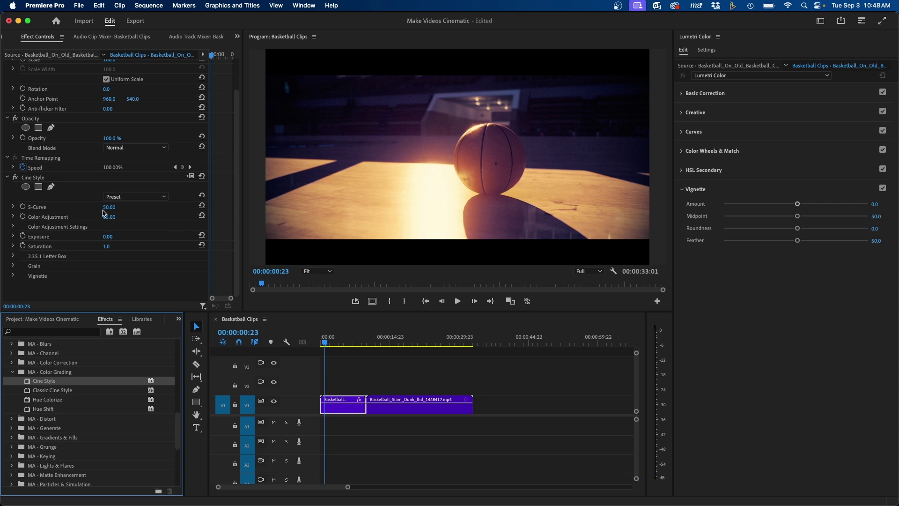
- Set Cine Style to the Light preset, S-Curve 55 and Color Adjustment 0, showing its adjustment settings
{"action": "left_click", "coordinate": [143, 198]}
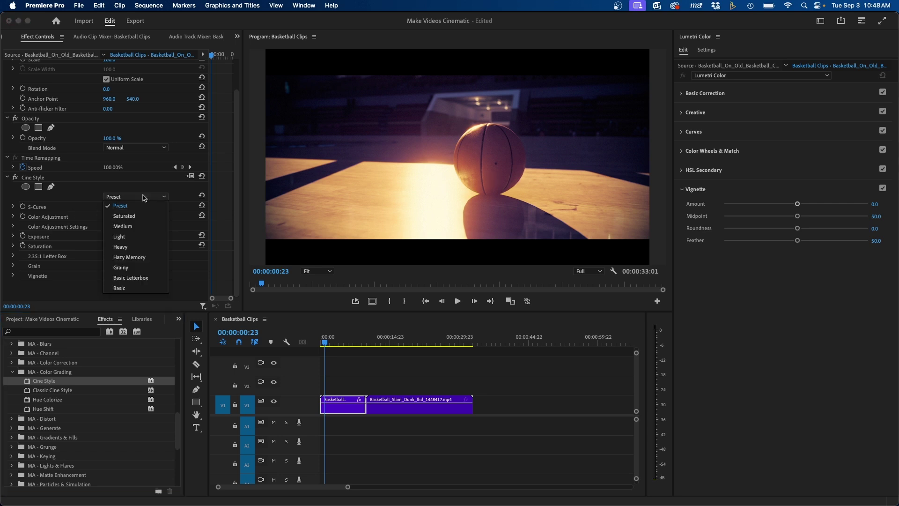
{"action": "left_click", "coordinate": [120, 236]}
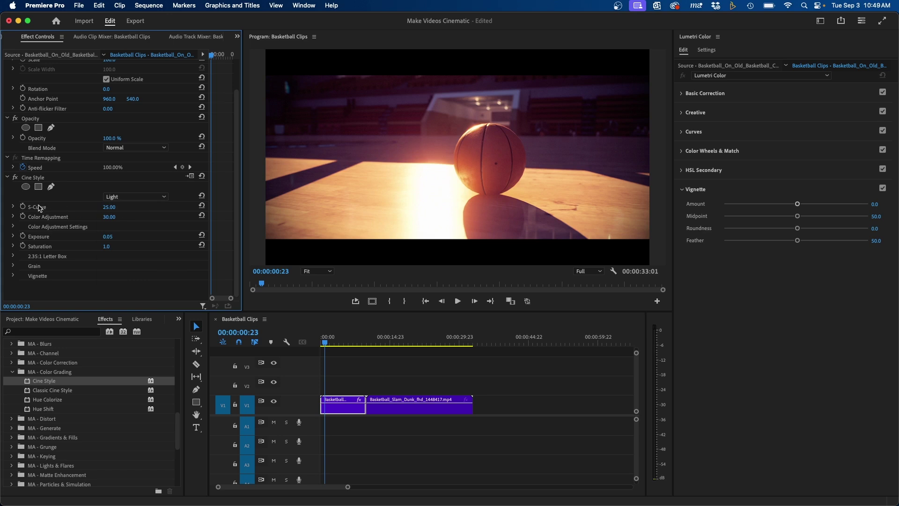
{"action": "left_click_drag", "start_coordinate": [113, 209], "coordinate": [162, 209]}
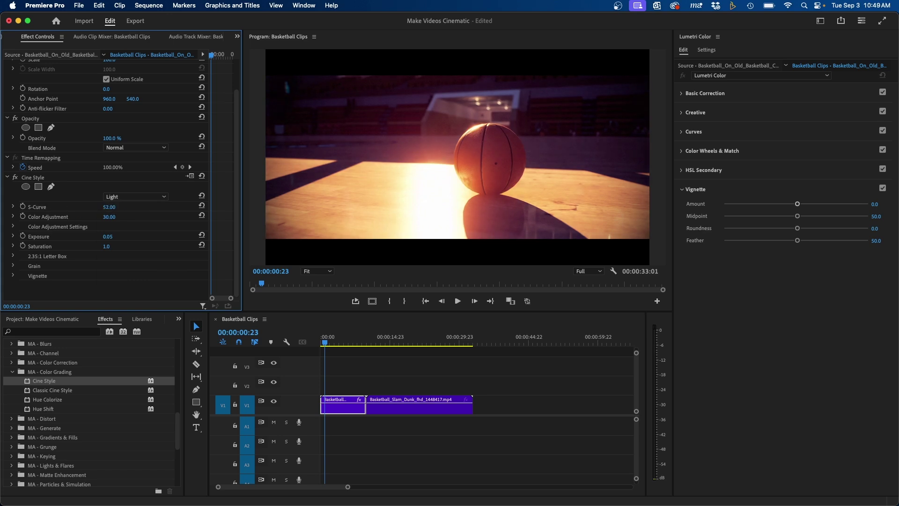
{"action": "left_click_drag", "start_coordinate": [110, 207], "coordinate": [129, 206]}
{"action": "left_click_drag", "start_coordinate": [111, 207], "coordinate": [146, 217]}
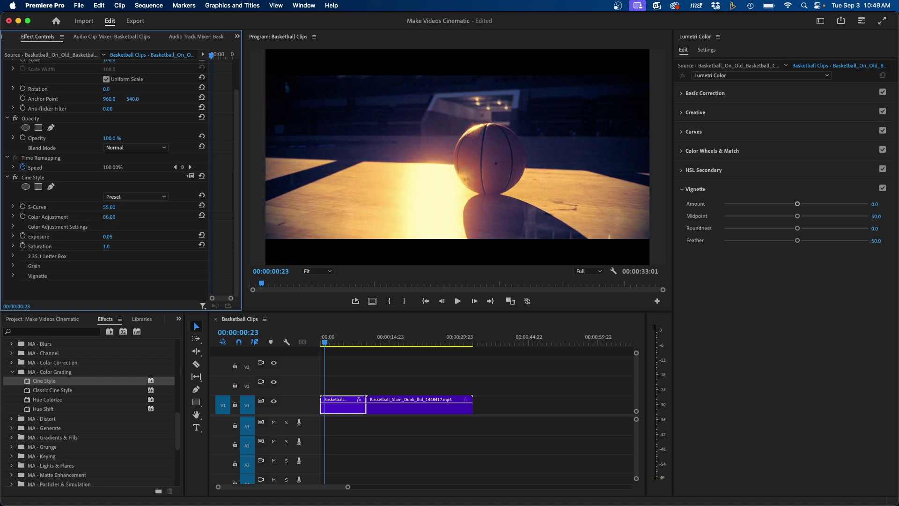
{"action": "left_click_drag", "start_coordinate": [109, 216], "coordinate": [63, 216]}
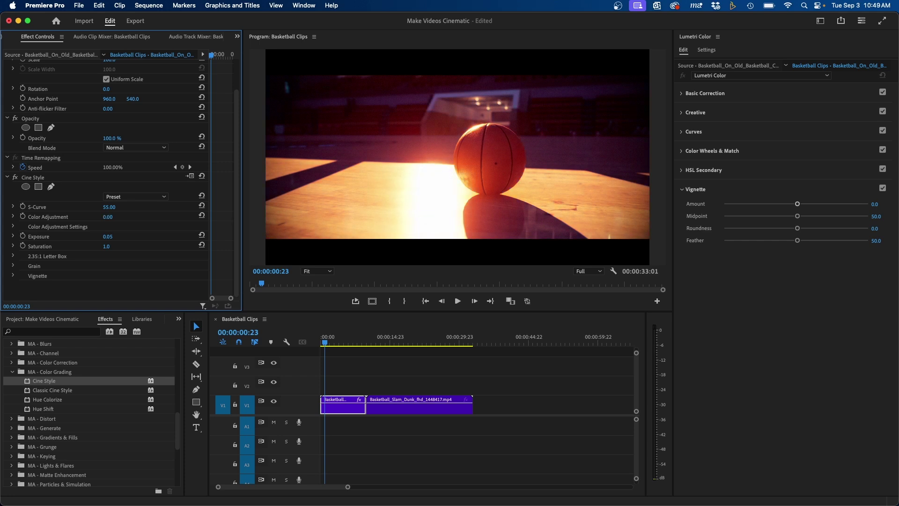
{"action": "left_click", "coordinate": [39, 227]}
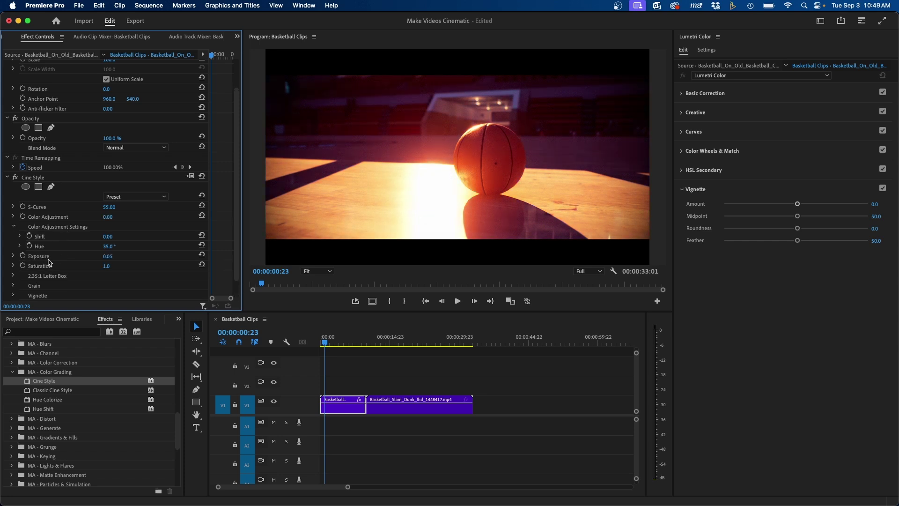
{"action": "scroll", "coordinate": [62, 269], "scroll_direction": "down", "scroll_amount": 1}
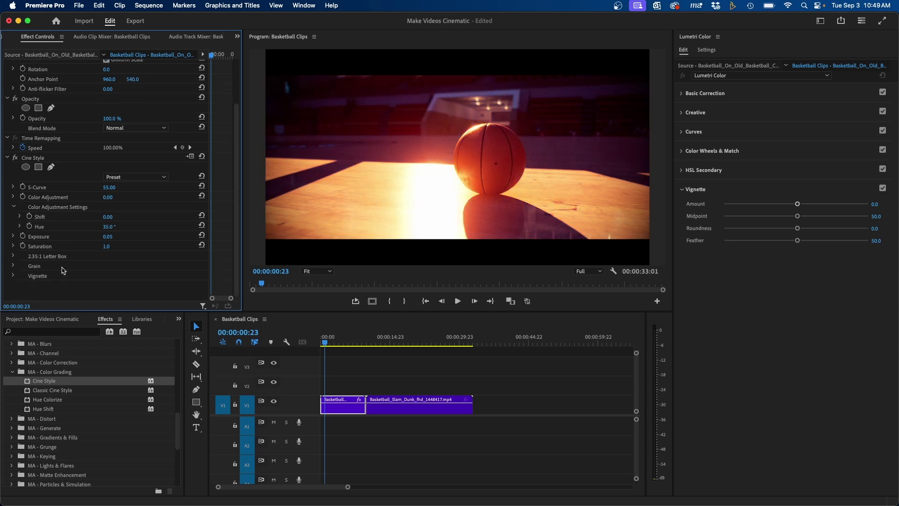
- Set the 2.35:1 letterbox Offset to 0.30 and disable Cine Style's built-in vignette
{"action": "left_click", "coordinate": [12, 258]}
{"action": "scroll", "coordinate": [75, 254], "scroll_direction": "down", "scroll_amount": 1}
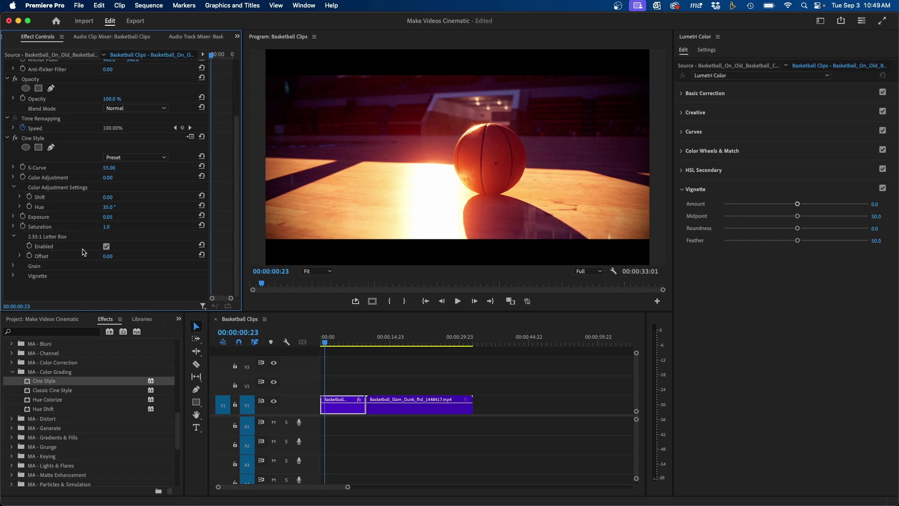
{"action": "left_click_drag", "start_coordinate": [106, 256], "coordinate": [116, 256]}
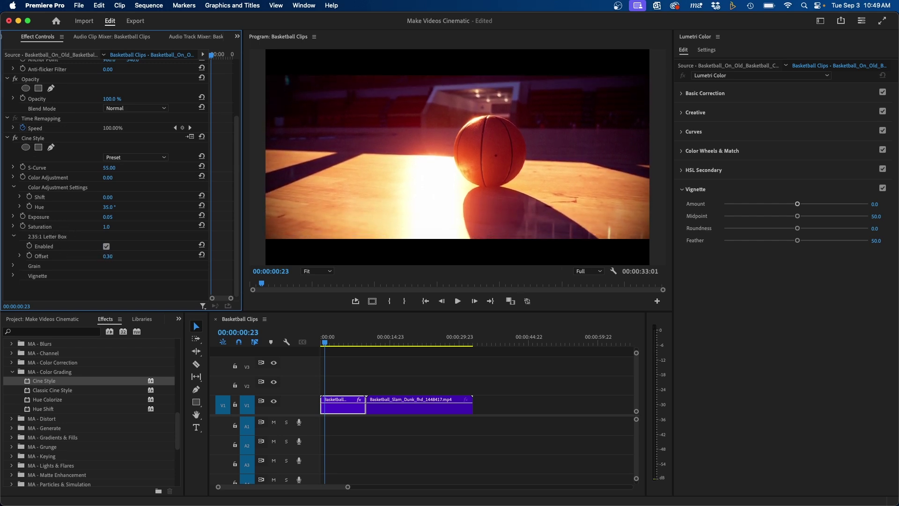
{"action": "left_click", "coordinate": [13, 266]}
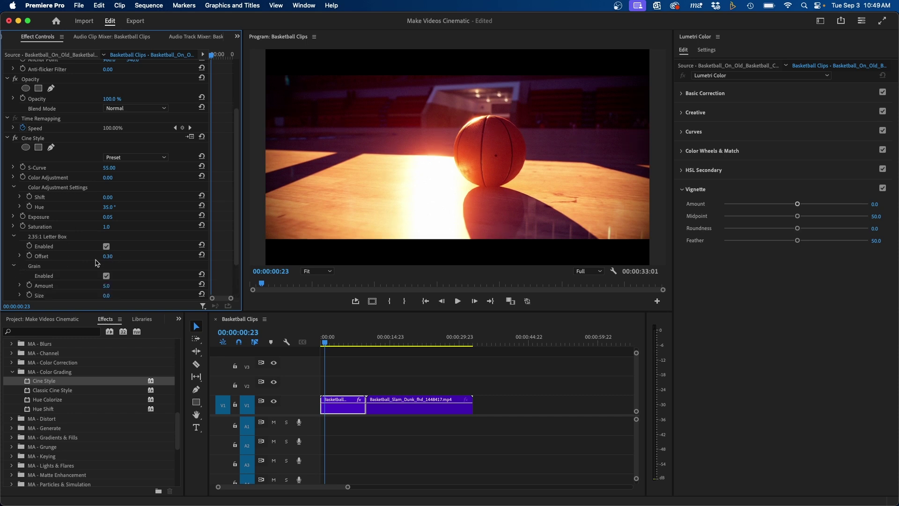
{"action": "scroll", "coordinate": [96, 263], "scroll_direction": "down", "scroll_amount": 2}
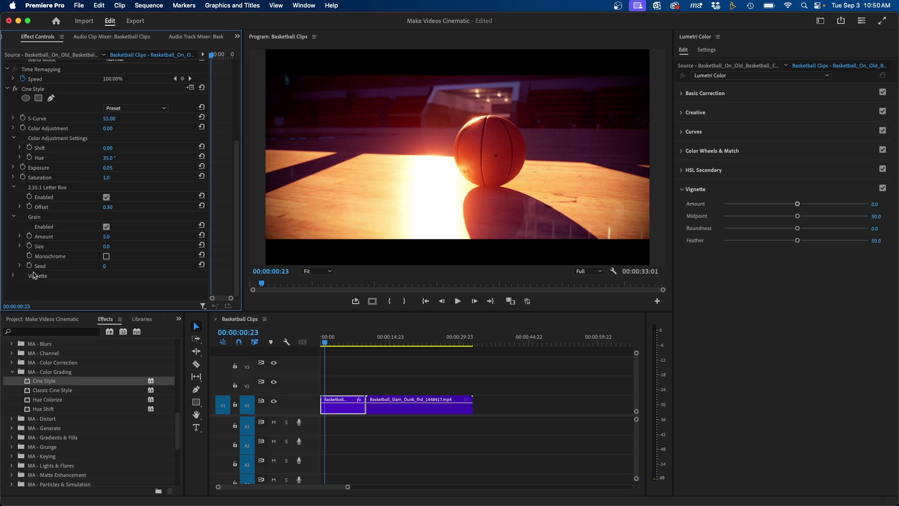
{"action": "left_click", "coordinate": [14, 276]}
{"action": "scroll", "coordinate": [71, 265], "scroll_direction": "down", "scroll_amount": 3}
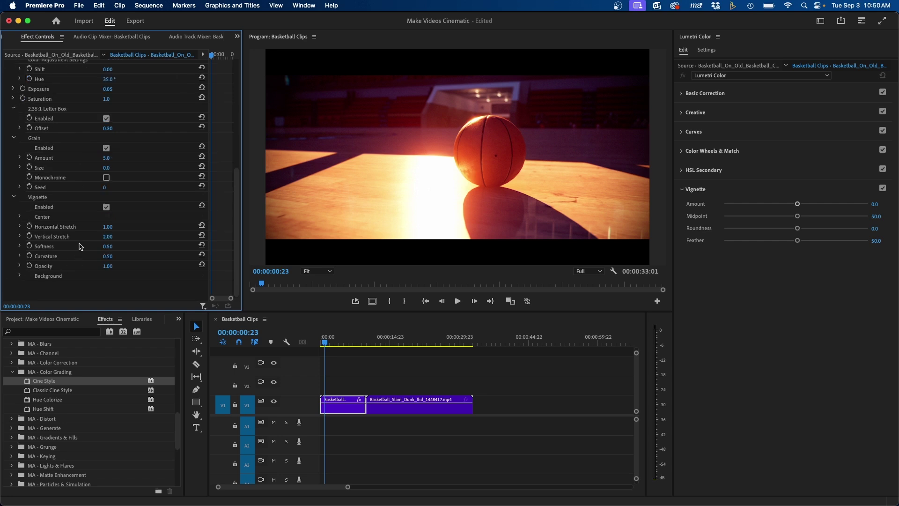
{"action": "left_click", "coordinate": [106, 208]}
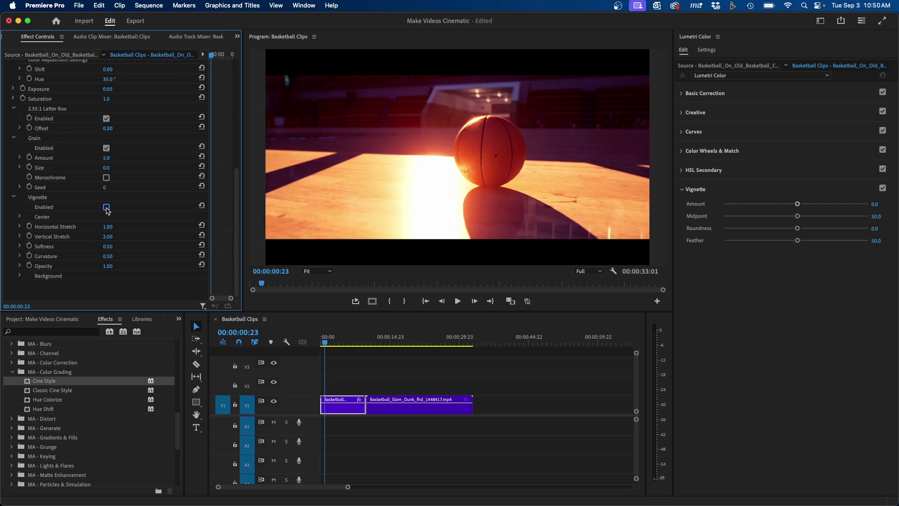
{"action": "left_click", "coordinate": [107, 208]}
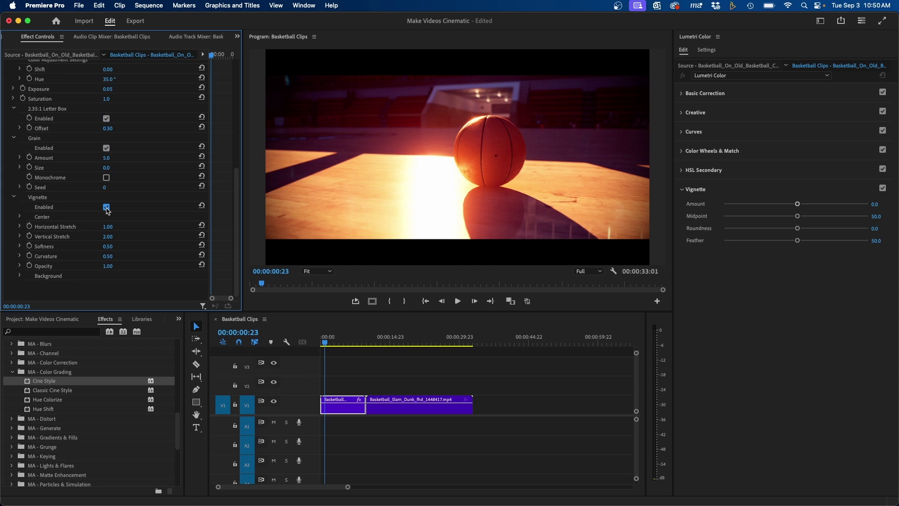
{"action": "left_click", "coordinate": [106, 148]}
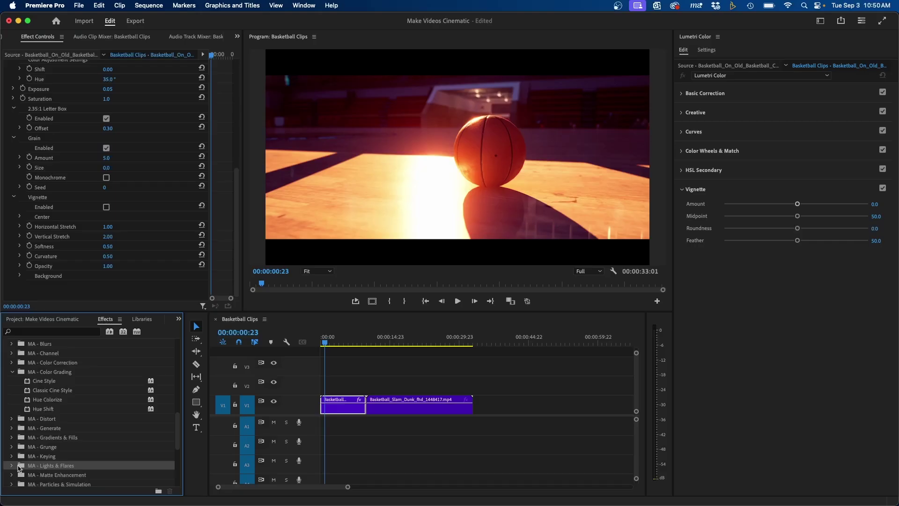
- Apply Light Flares from MA - Lights & Flares to the first basketball clip
{"action": "left_click", "coordinate": [12, 465]}
{"action": "scroll", "coordinate": [58, 454], "scroll_direction": "down", "scroll_amount": 2}
{"action": "scroll", "coordinate": [59, 455], "scroll_direction": "down", "scroll_amount": 3}
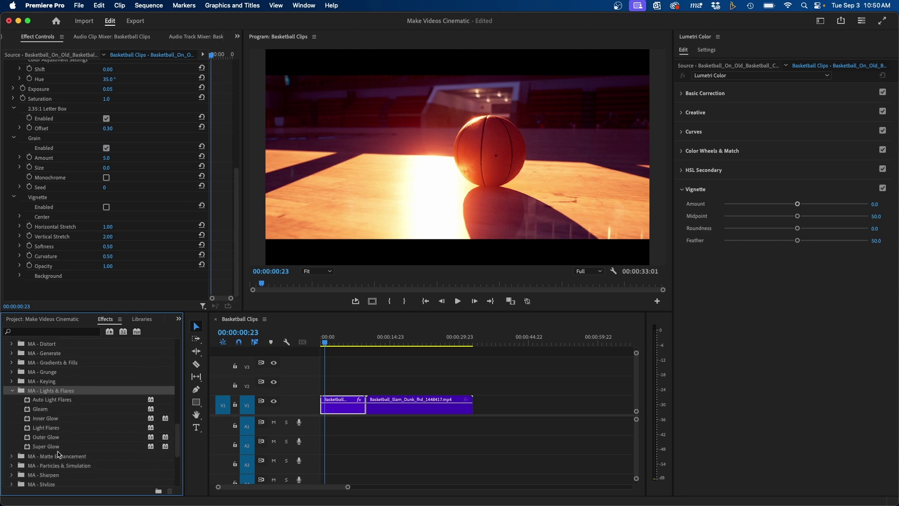
{"action": "left_click", "coordinate": [48, 429]}
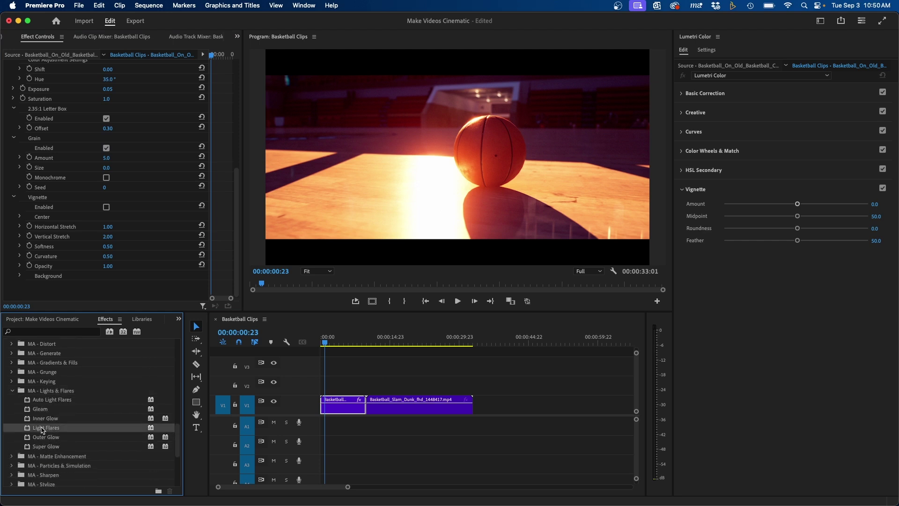
{"action": "left_click_drag", "start_coordinate": [42, 430], "coordinate": [337, 407]}
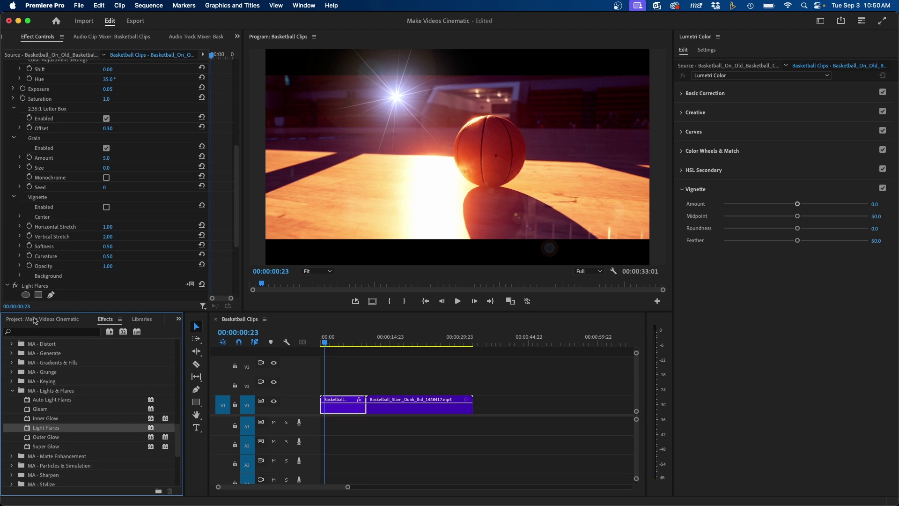
{"action": "left_click", "coordinate": [39, 286]}
{"action": "scroll", "coordinate": [39, 286], "scroll_direction": "down", "scroll_amount": 5}
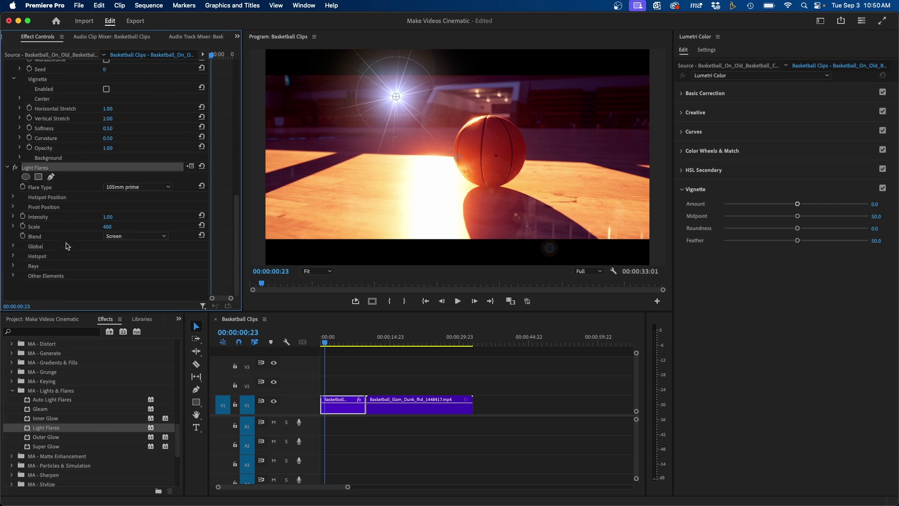
- Set the Light Flares Flare Type preset to Golden artifacts
{"action": "left_click", "coordinate": [132, 187]}
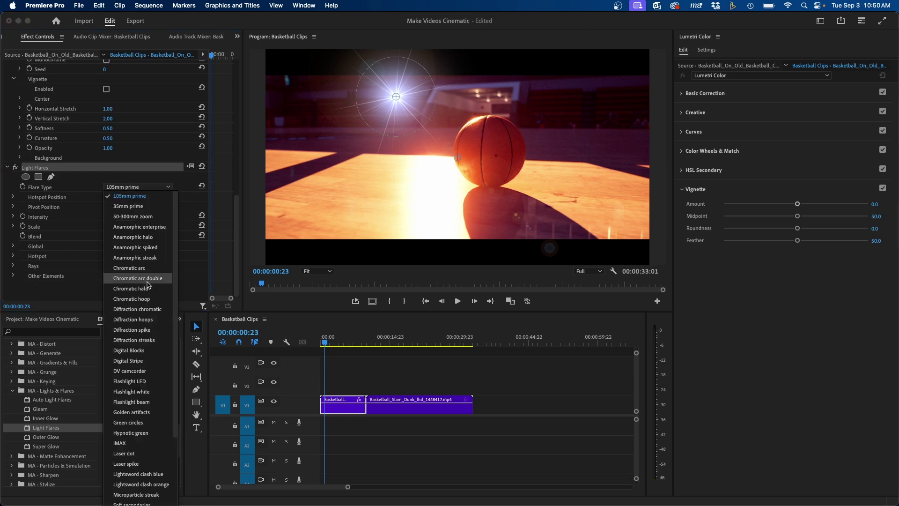
{"action": "scroll", "coordinate": [143, 279], "scroll_direction": "down", "scroll_amount": 3}
{"action": "scroll", "coordinate": [140, 365], "scroll_direction": "down", "scroll_amount": 2}
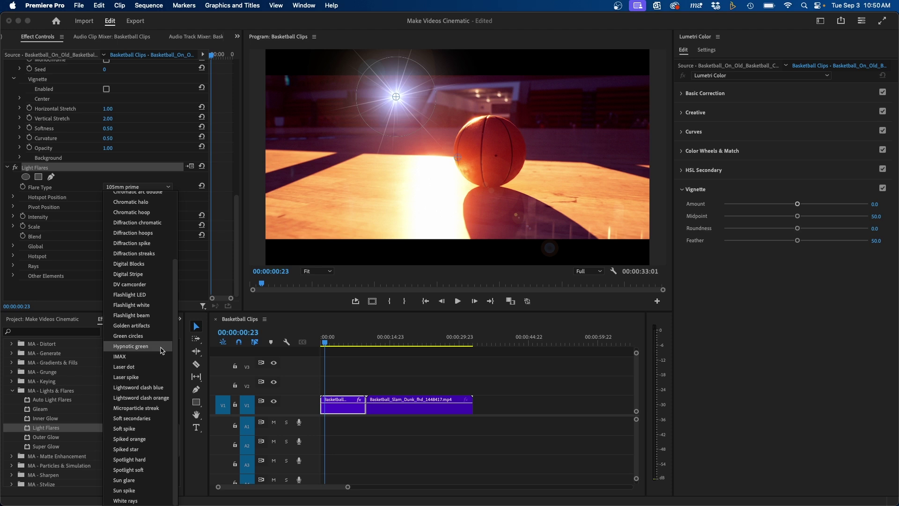
{"action": "left_click", "coordinate": [141, 326]}
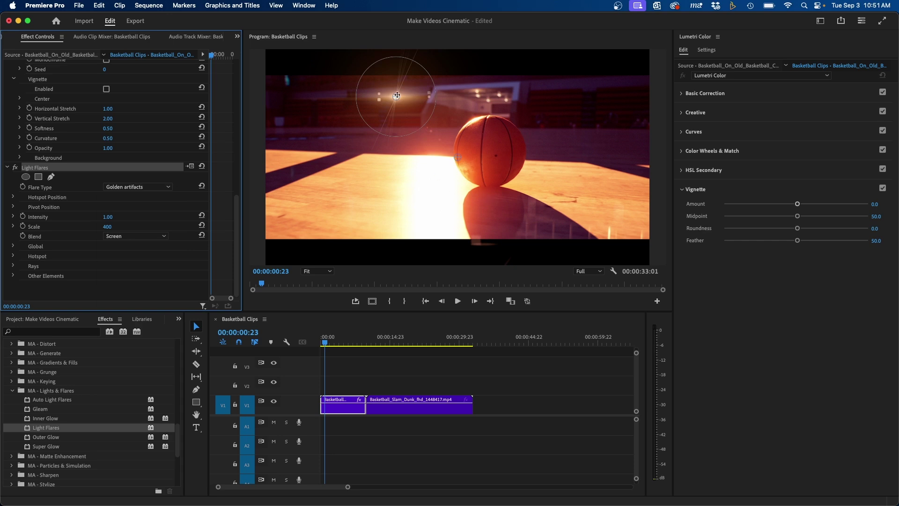
- Position the flare hotspot on the bright floor just beside the basketball
{"action": "mouse_move", "coordinate": [396, 96]}
{"action": "left_mouse_down"}
{"action": "mouse_move", "coordinate": [546, 132]}
{"action": "mouse_move", "coordinate": [434, 203]}
{"action": "mouse_move", "coordinate": [472, 117]}
{"action": "mouse_move", "coordinate": [542, 91]}
{"action": "mouse_move", "coordinate": [412, 187]}
{"action": "mouse_move", "coordinate": [439, 189]}
{"action": "mouse_move", "coordinate": [429, 169]}
{"action": "mouse_move", "coordinate": [437, 190]}
{"action": "mouse_move", "coordinate": [412, 181]}
{"action": "mouse_move", "coordinate": [457, 160]}
{"action": "left_mouse_up"}
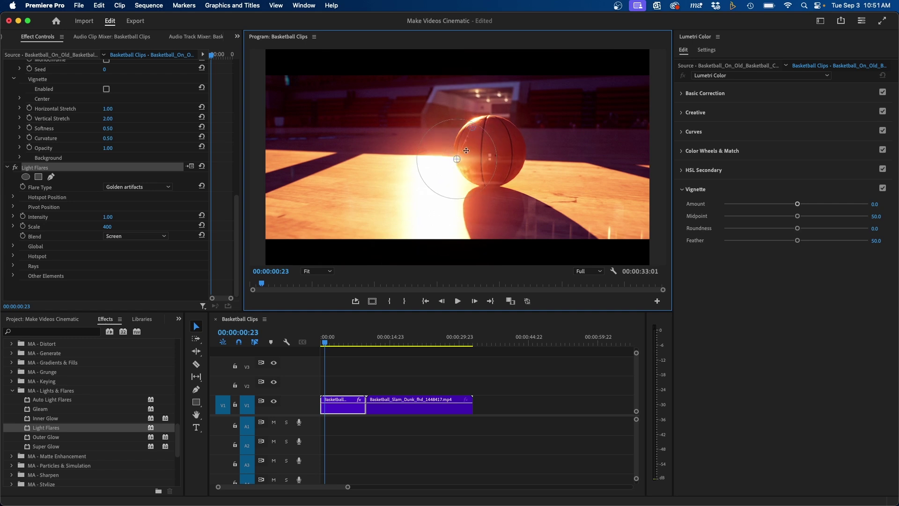
{"action": "left_click_drag", "start_coordinate": [472, 126], "coordinate": [469, 125]}
{"action": "left_click_drag", "start_coordinate": [454, 155], "coordinate": [448, 164]}
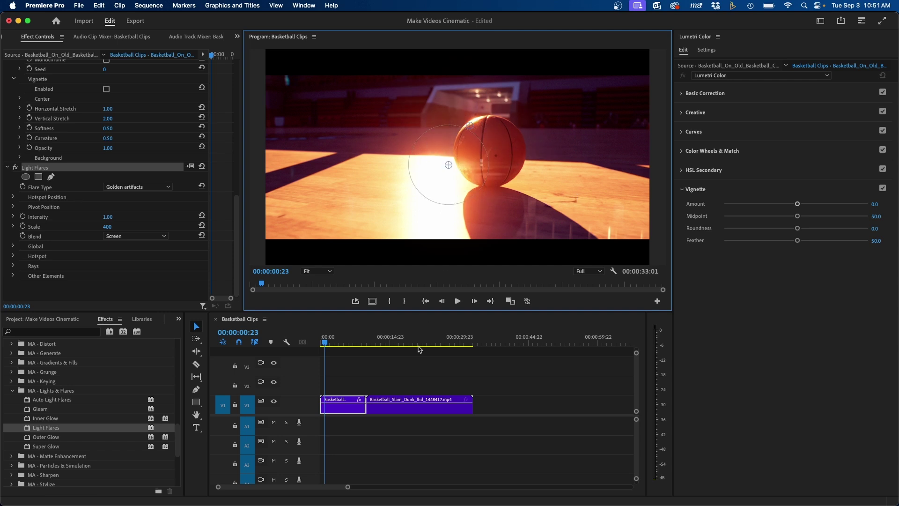
- Keyframe the flare centre at the clip start, with the hotspot lower on the floor
{"action": "left_click_drag", "start_coordinate": [332, 337], "coordinate": [297, 331]}
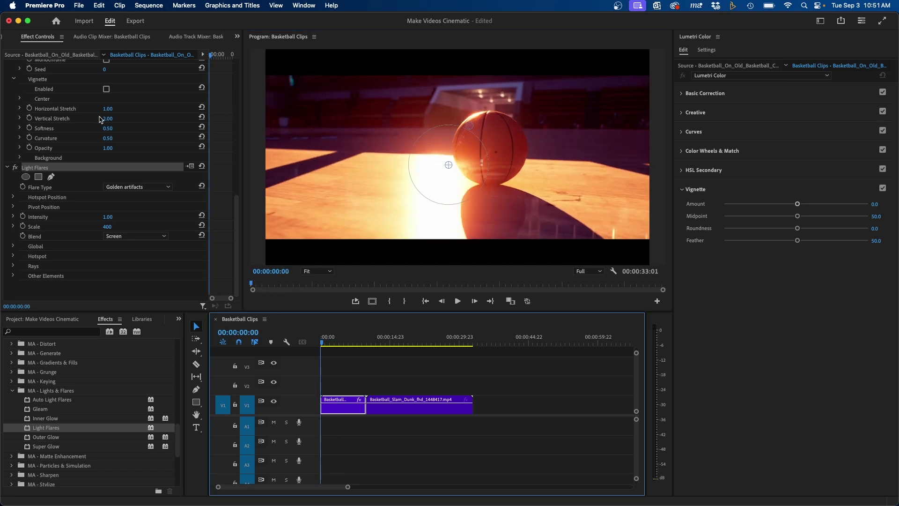
{"action": "left_click", "coordinate": [13, 199]}
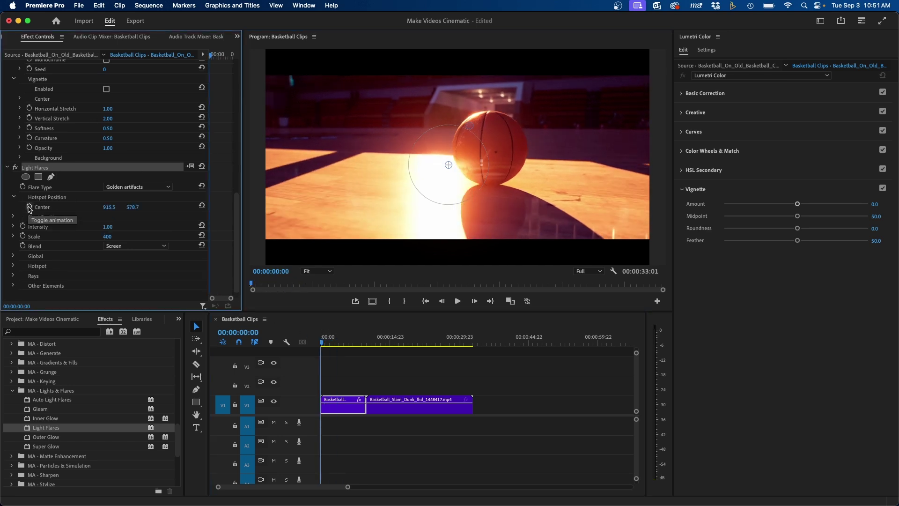
{"action": "left_click", "coordinate": [28, 207]}
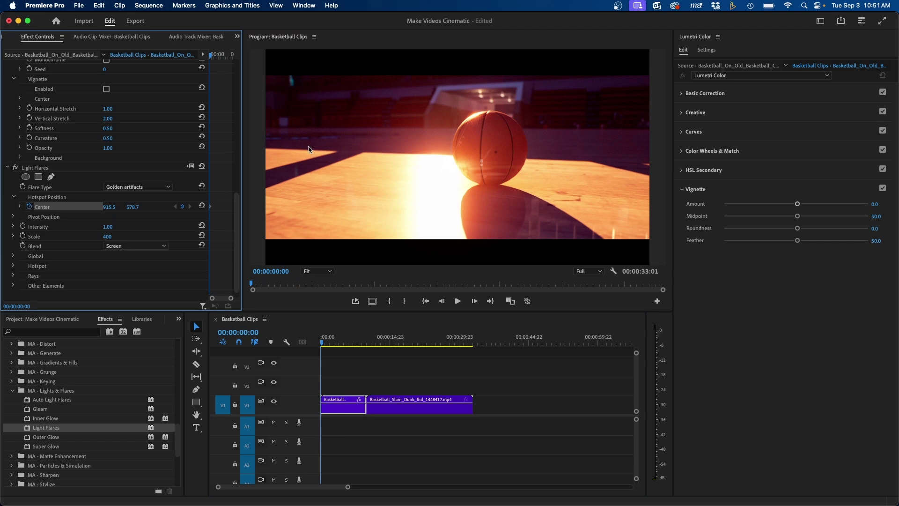
{"action": "left_click", "coordinate": [31, 170]}
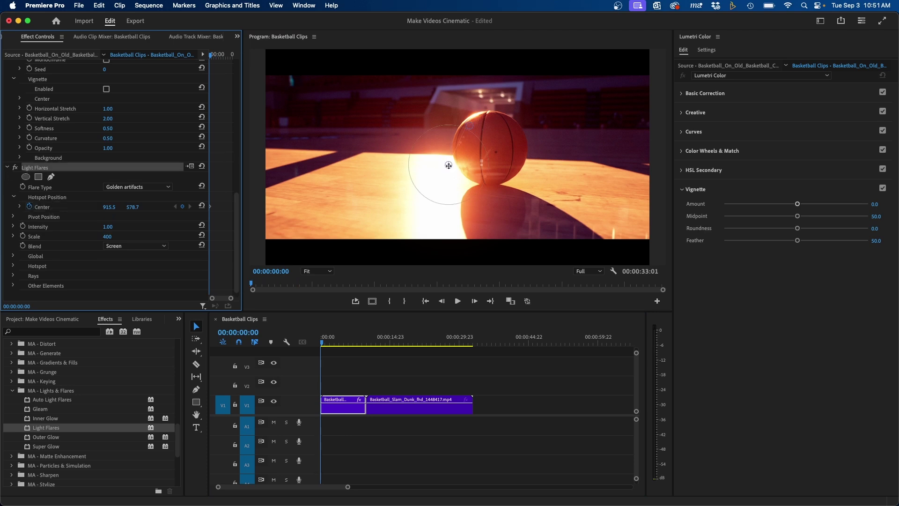
{"action": "left_click_drag", "start_coordinate": [448, 165], "coordinate": [441, 181]}
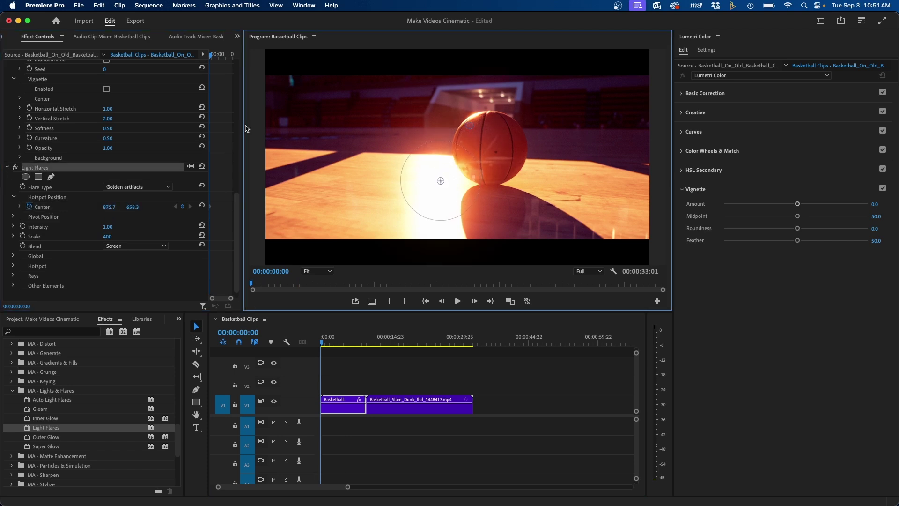
- At the first clip's end, keyframe the hotspot moved left onto the sunlit floor
{"action": "left_click_drag", "start_coordinate": [218, 57], "coordinate": [232, 55]}
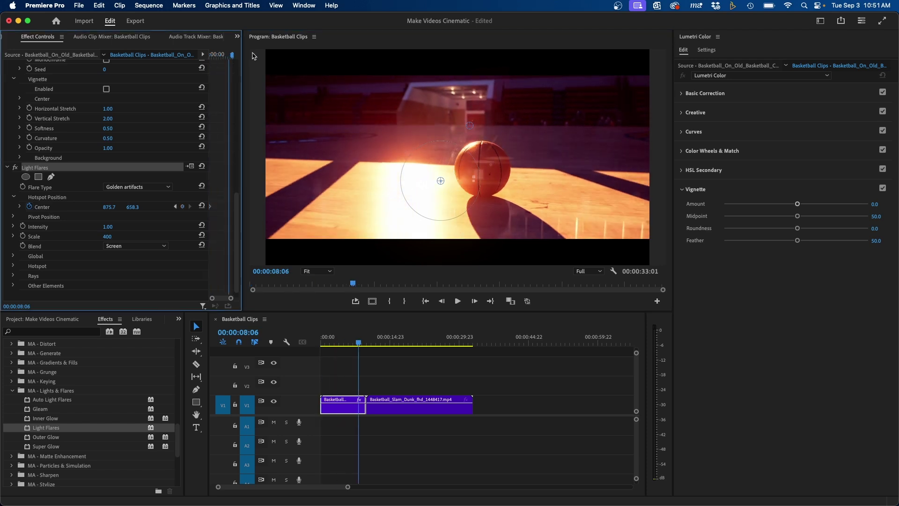
{"action": "left_click", "coordinate": [51, 220]}
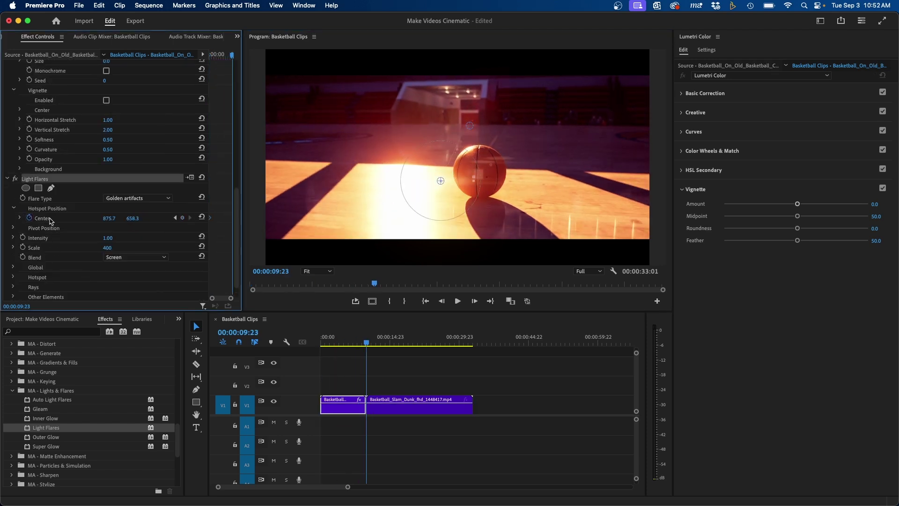
{"action": "left_click", "coordinate": [440, 182]}
{"action": "left_click_drag", "start_coordinate": [440, 182], "coordinate": [399, 192]}
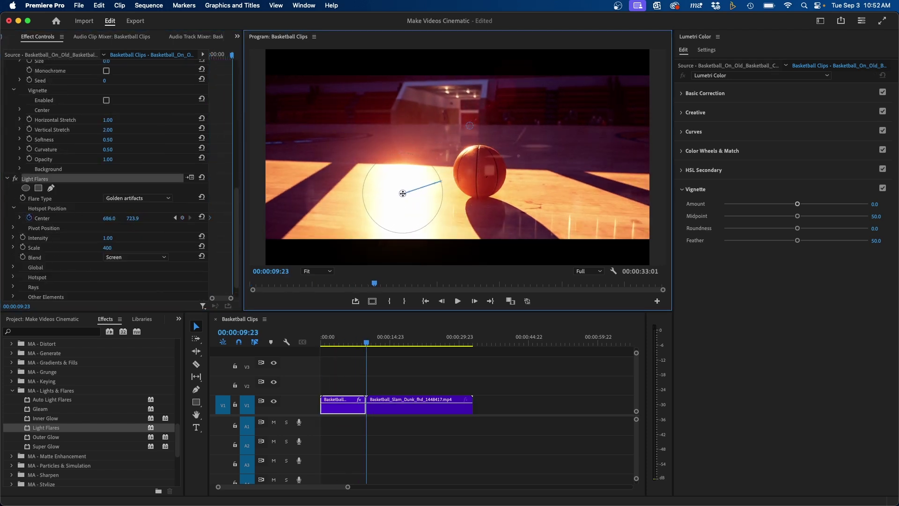
- Preview the flare animation from the sequence start in a maximized Program monitor
{"action": "key", "text": "Home"}
{"action": "key", "text": "space"}
{"action": "key", "text": "grave"}
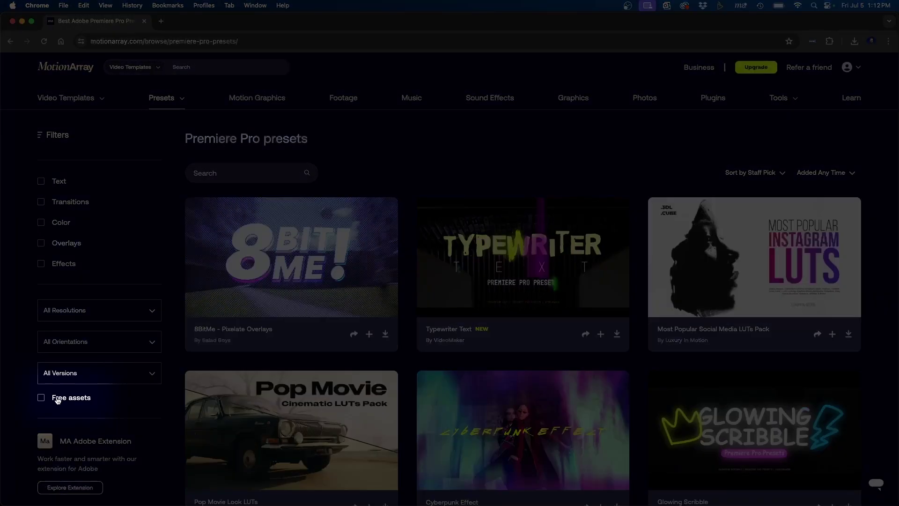
- Filter the Motion Array Premiere Pro presets listing to Free assets only
{"action": "left_click", "coordinate": [58, 400]}
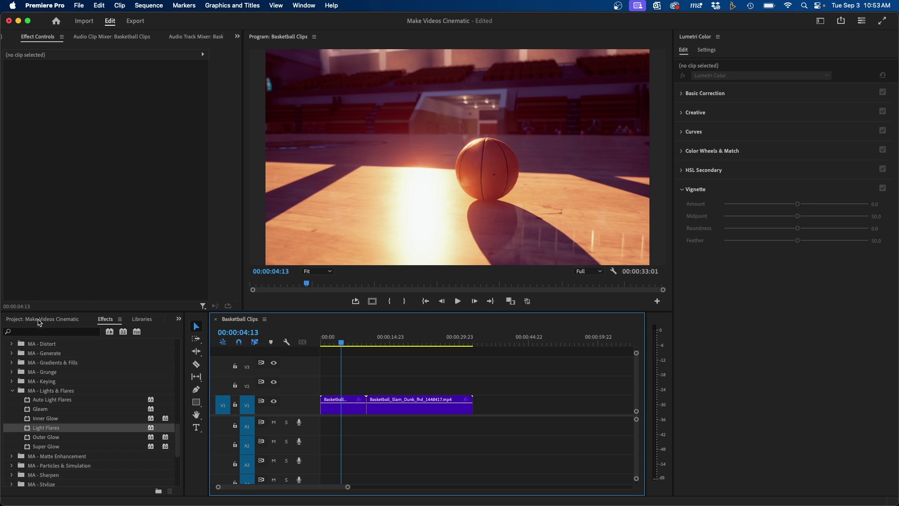
- Create a 1920×1080 Adjustment Layer and place it on V2 at the sequence start
{"action": "left_click", "coordinate": [39, 322]}
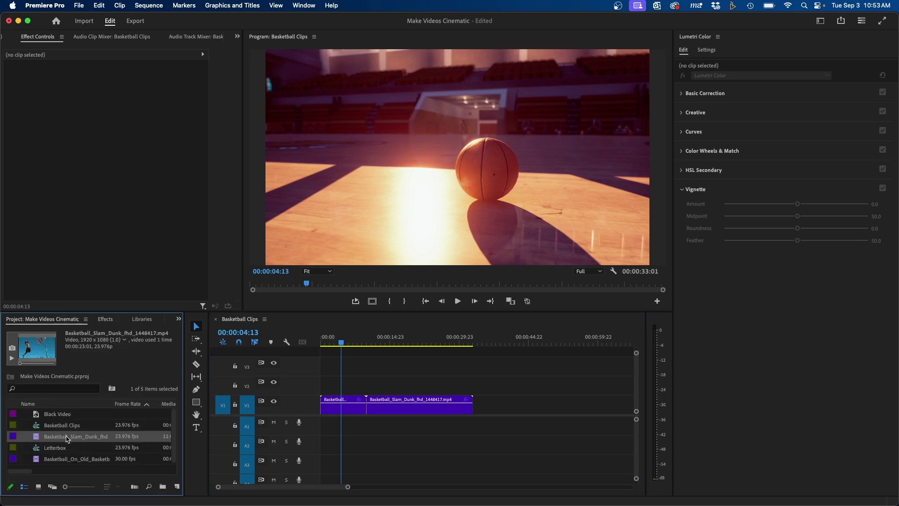
{"action": "left_click", "coordinate": [177, 487]}
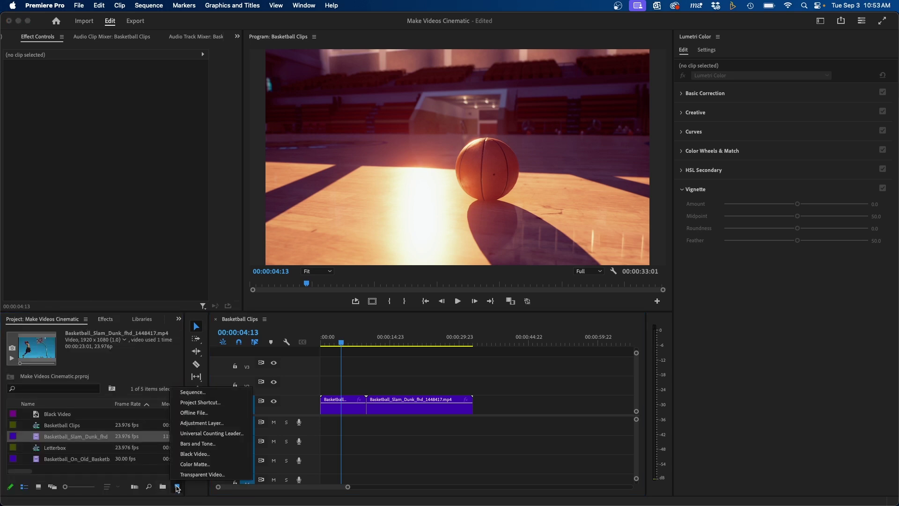
{"action": "left_click", "coordinate": [199, 422]}
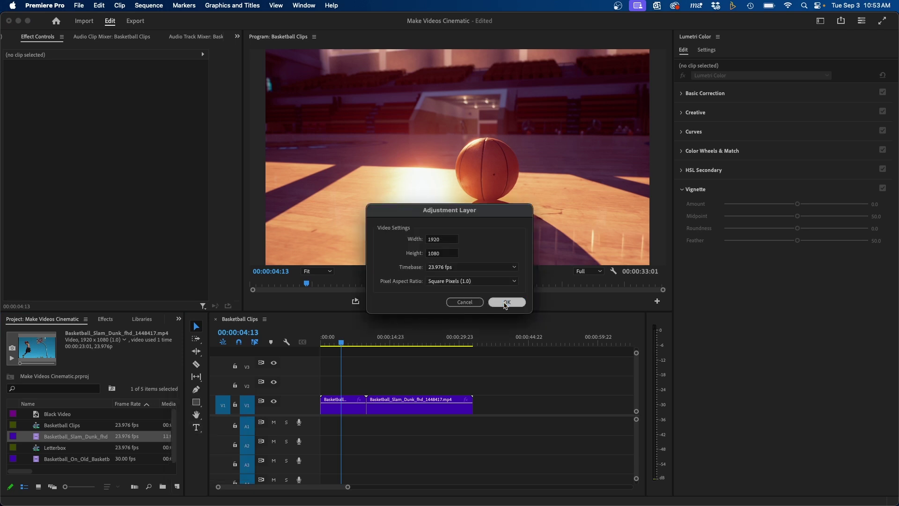
{"action": "left_click", "coordinate": [505, 304]}
{"action": "left_click_drag", "start_coordinate": [75, 418], "coordinate": [366, 386]}
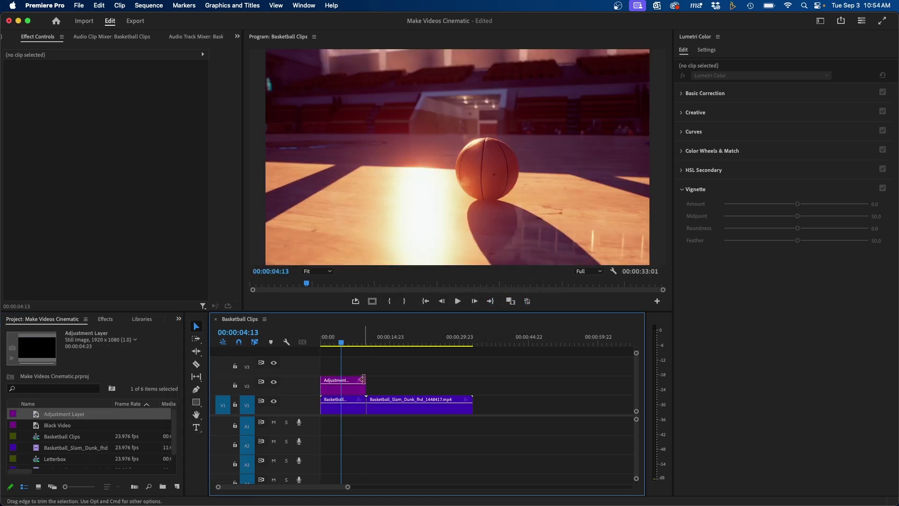
{"action": "left_click", "coordinate": [105, 320]}
- Apply Gaussian Blur with Blurriness 50 to the adjustment layer and add an ellipse mask
{"action": "left_click", "coordinate": [87, 334]}
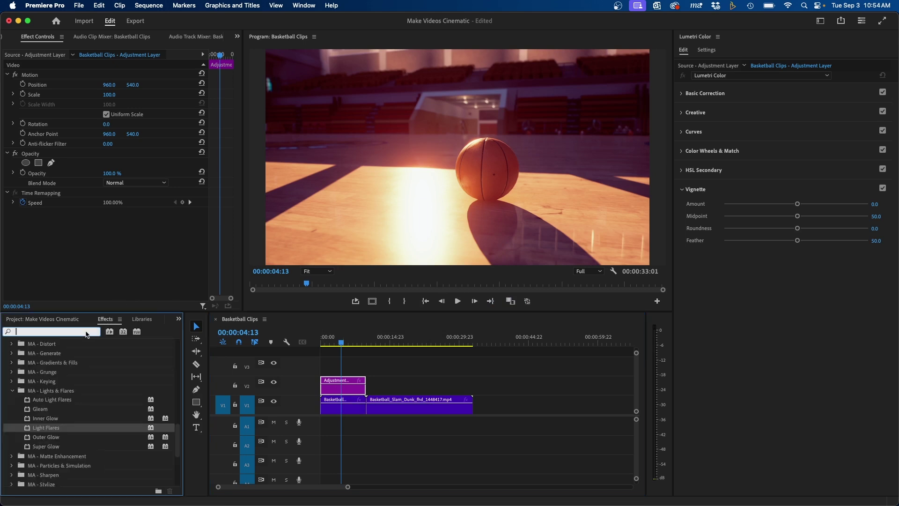
{"action": "type", "text": "gaussian"}
{"action": "left_click_drag", "start_coordinate": [48, 427], "coordinate": [329, 384]}
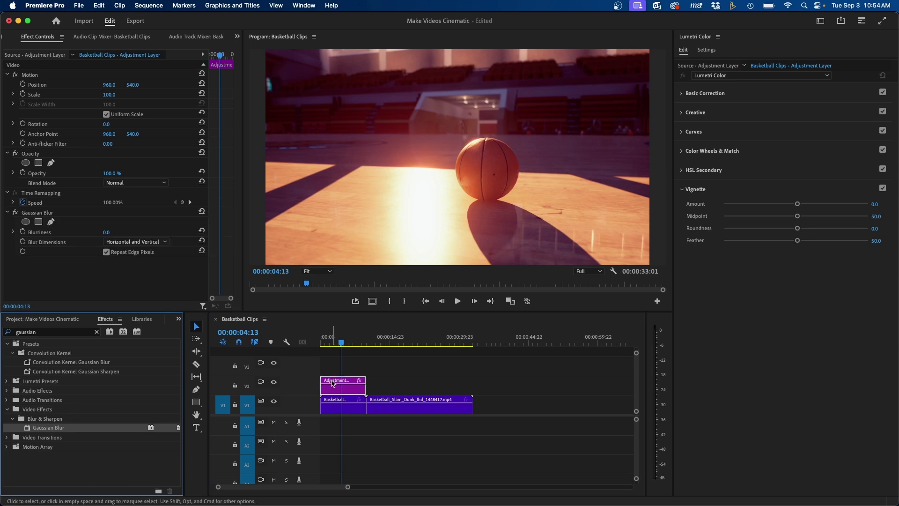
{"action": "left_click", "coordinate": [105, 232]}
{"action": "type", "text": "0"}
{"action": "key", "text": "Return"}
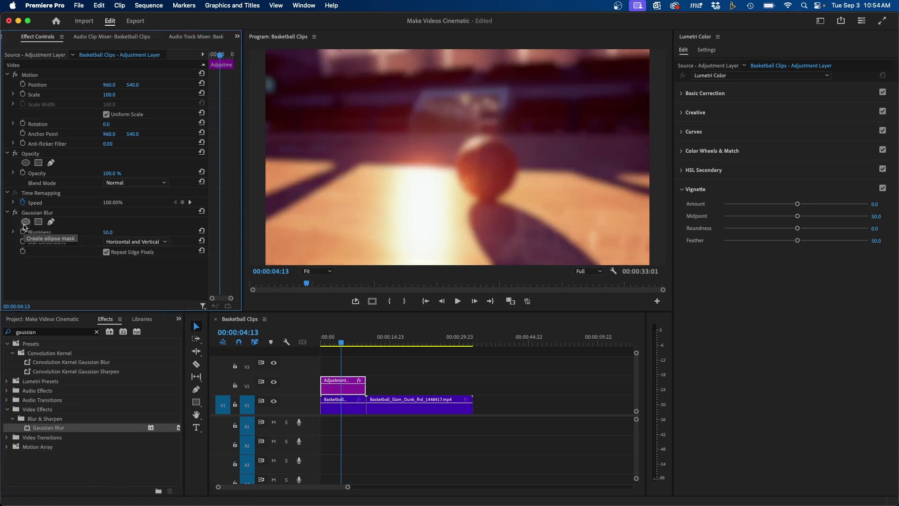
{"action": "left_click", "coordinate": [24, 223]}
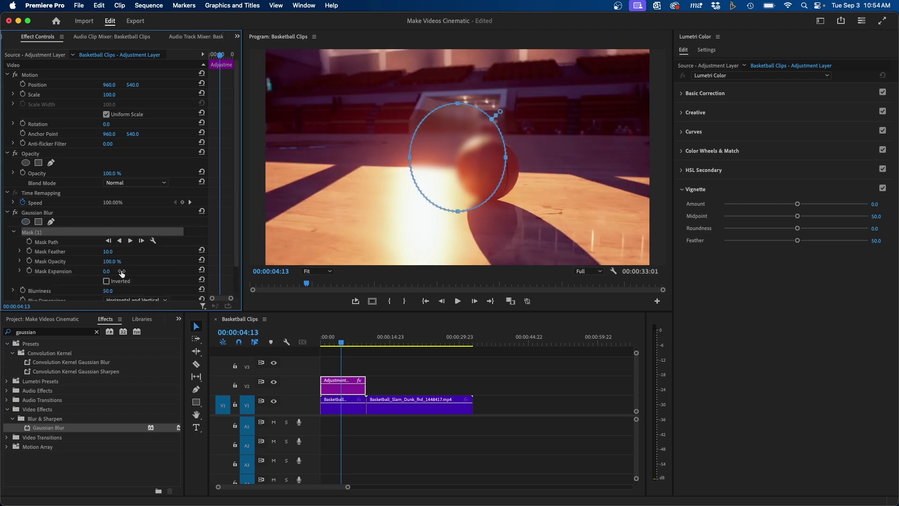
- Invert the blur's ellipse mask and stretch it outward into a wide oval around the ball
{"action": "left_click", "coordinate": [110, 282]}
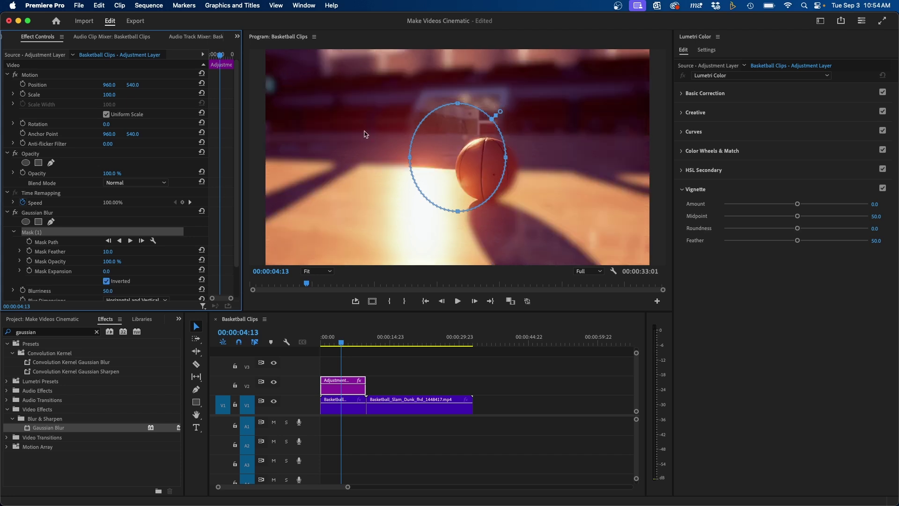
{"action": "left_click_drag", "start_coordinate": [410, 157], "coordinate": [312, 157]}
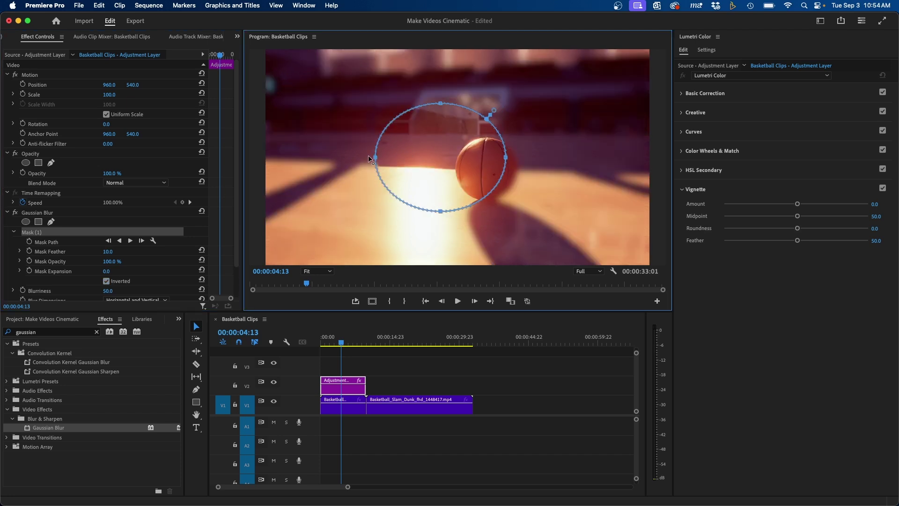
{"action": "left_click_drag", "start_coordinate": [506, 157], "coordinate": [613, 157]}
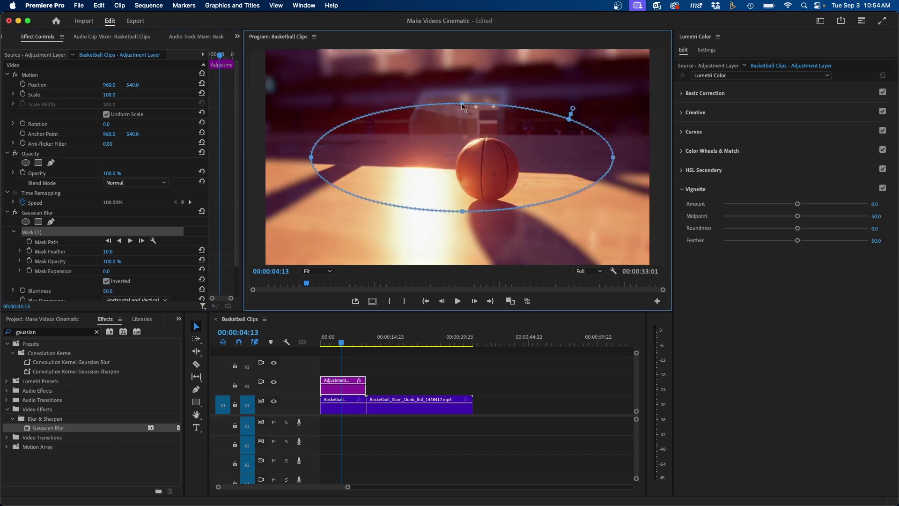
{"action": "left_click_drag", "start_coordinate": [462, 103], "coordinate": [464, 61]}
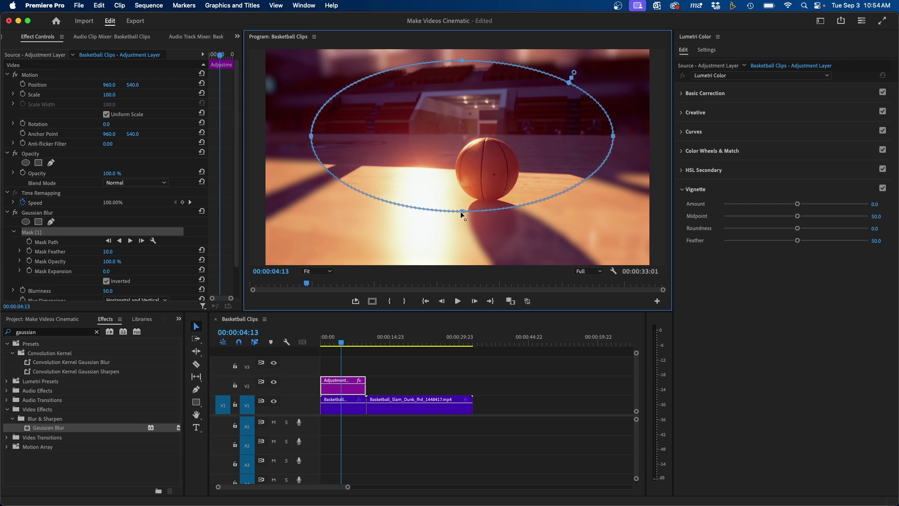
{"action": "left_click_drag", "start_coordinate": [460, 211], "coordinate": [465, 248]}
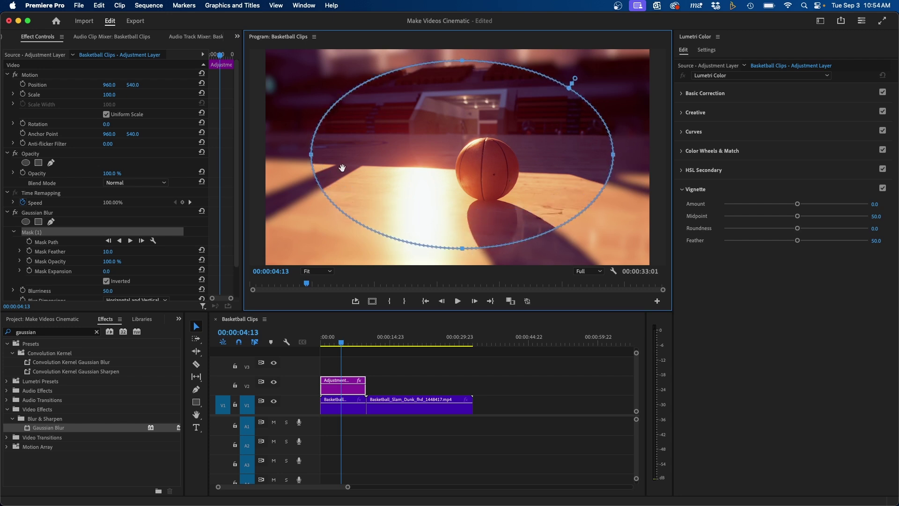
- Set Mask Feather to 400 and Mask Expansion to 178, then deselect to judge the edge blur
{"action": "left_click", "coordinate": [109, 252]}
{"action": "type", "text": "4"}
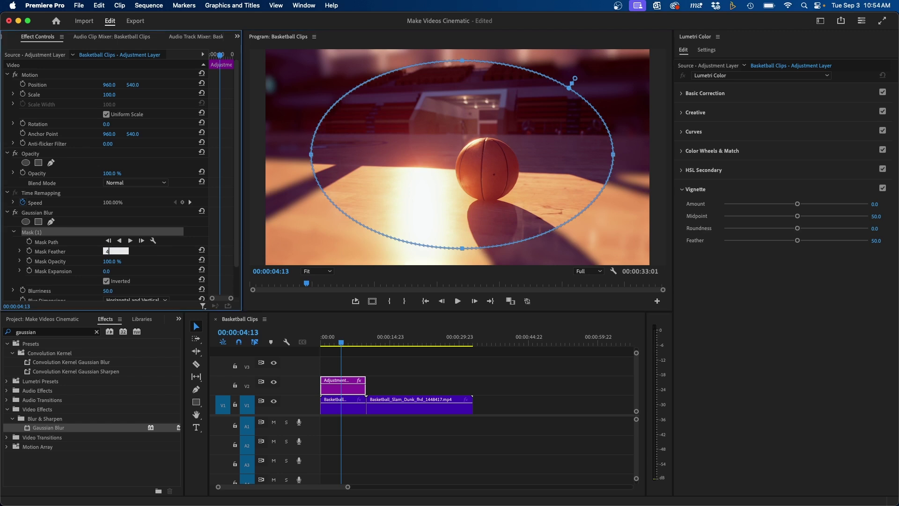
{"action": "type", "text": "00"}
{"action": "key", "text": "Return"}
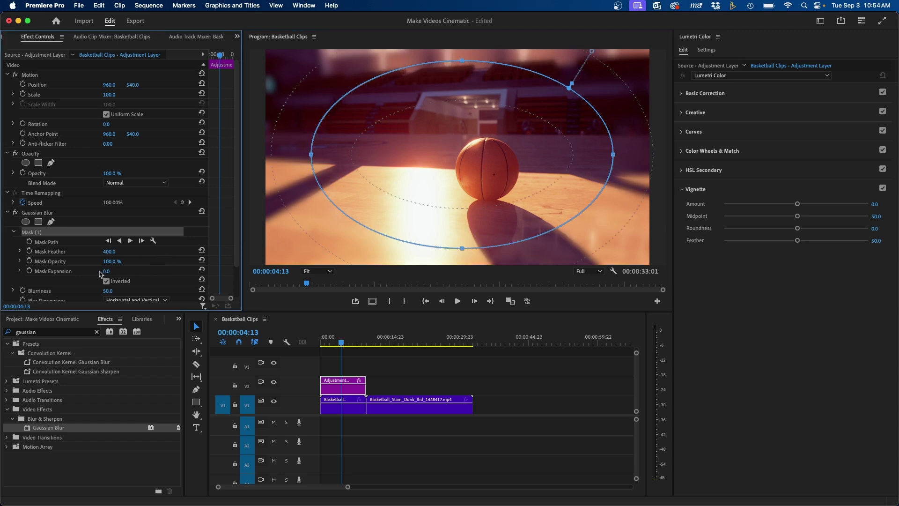
{"action": "left_click", "coordinate": [68, 273]}
{"action": "left_click_drag", "start_coordinate": [107, 271], "coordinate": [260, 271]}
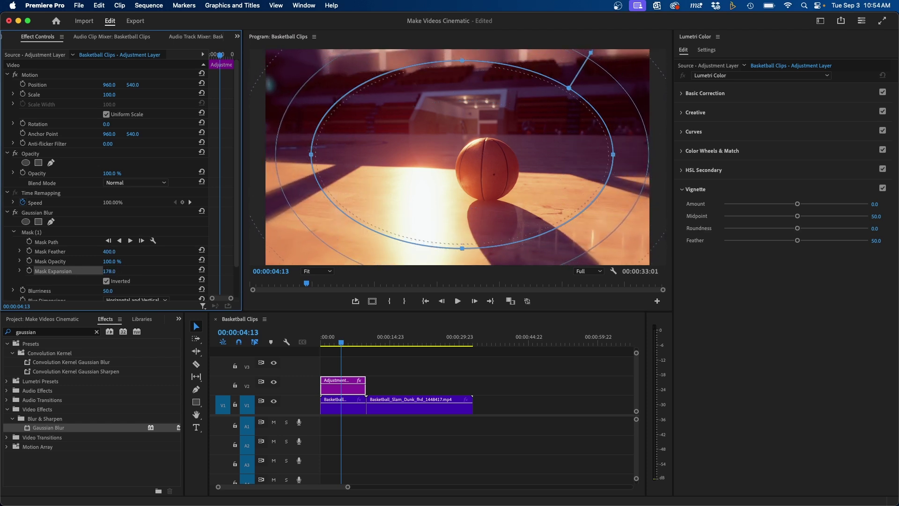
{"action": "left_click", "coordinate": [463, 362]}
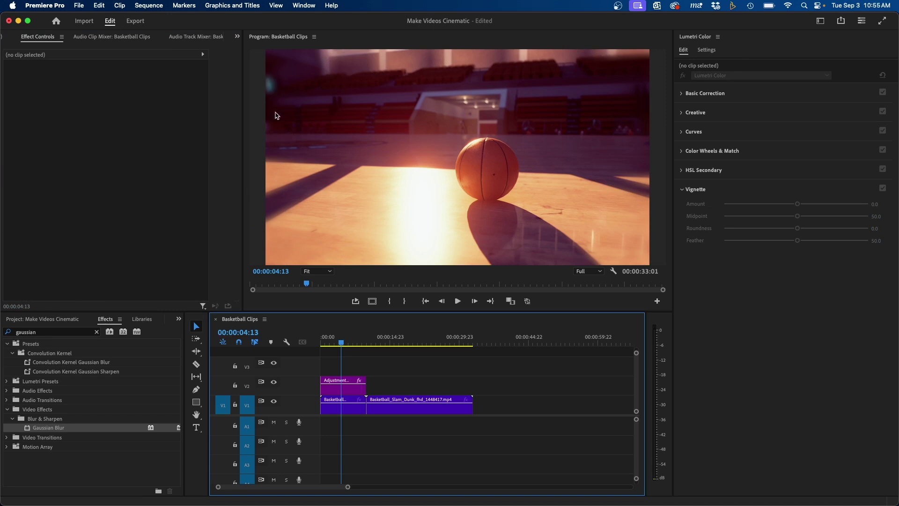
- Set the adjustment layer's Lumetri vignette amount to -2.5 and play the sequence from the start
{"action": "left_click", "coordinate": [339, 391]}
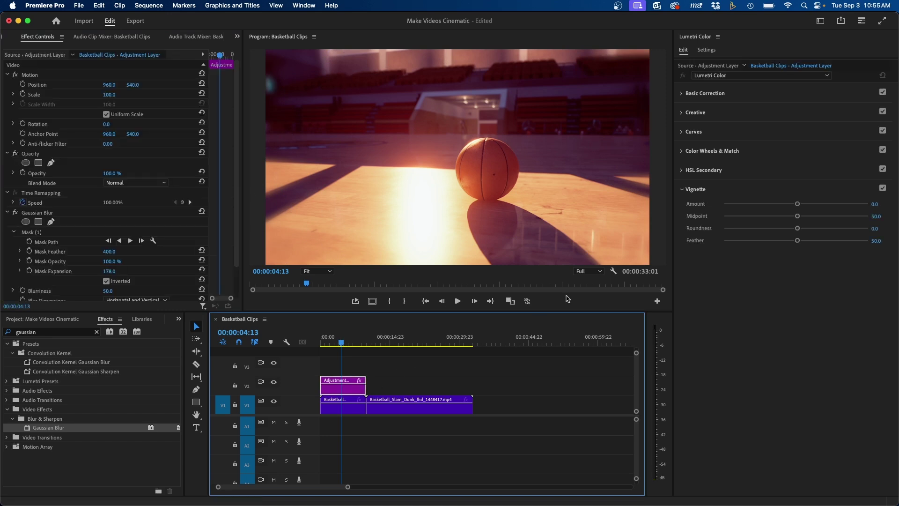
{"action": "left_click_drag", "start_coordinate": [796, 204], "coordinate": [741, 204]}
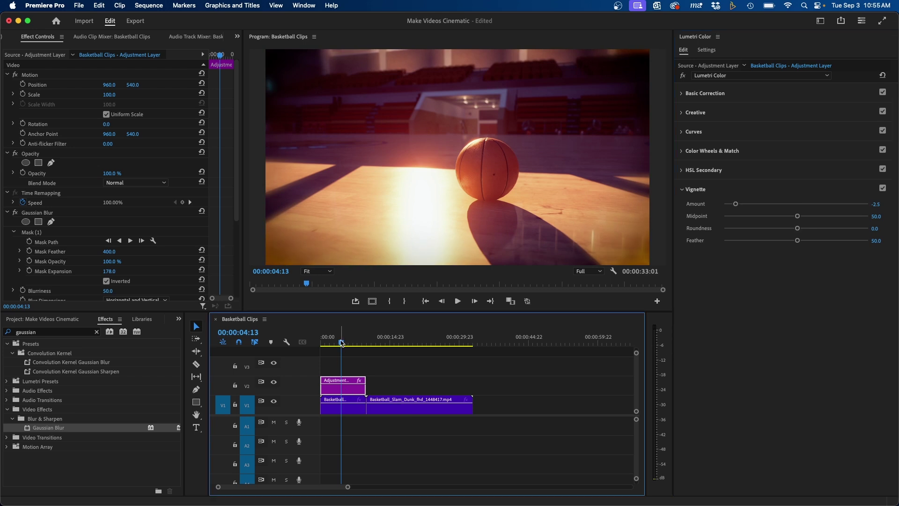
{"action": "left_click_drag", "start_coordinate": [337, 341], "coordinate": [320, 341]}
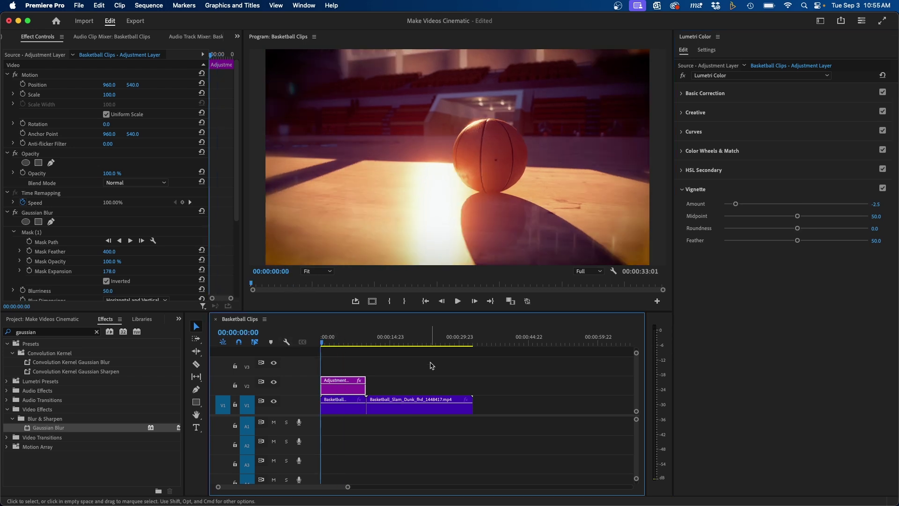
{"action": "key", "text": "space"}
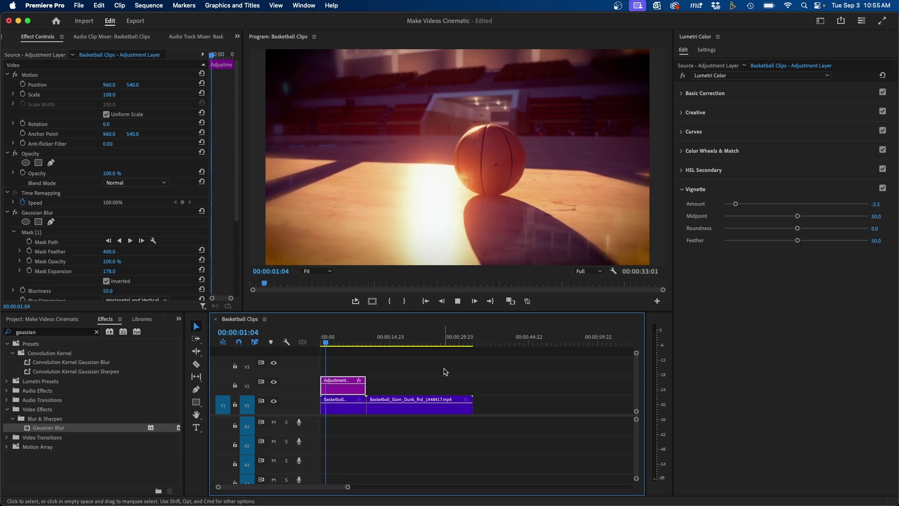